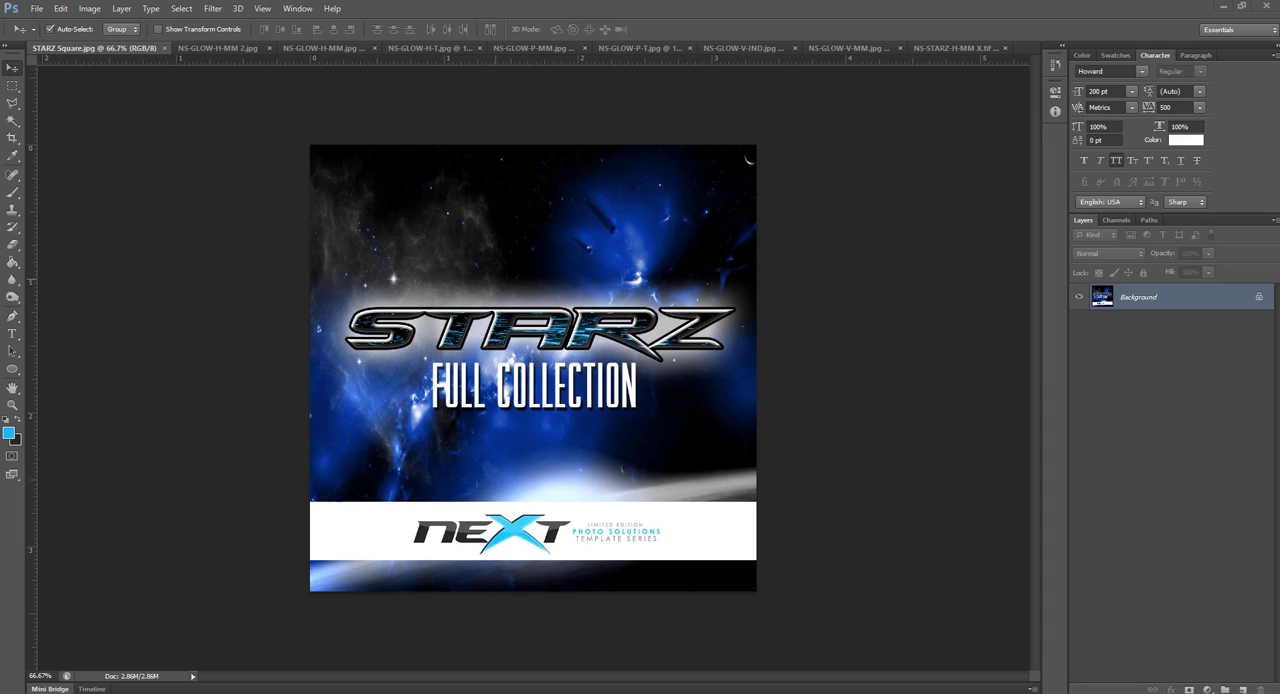
# Review the horizontal sample designs and close the NS-GLOW-H-MM 2 and NS-GLOW-H-MM images
pyautogui.click(228, 49)
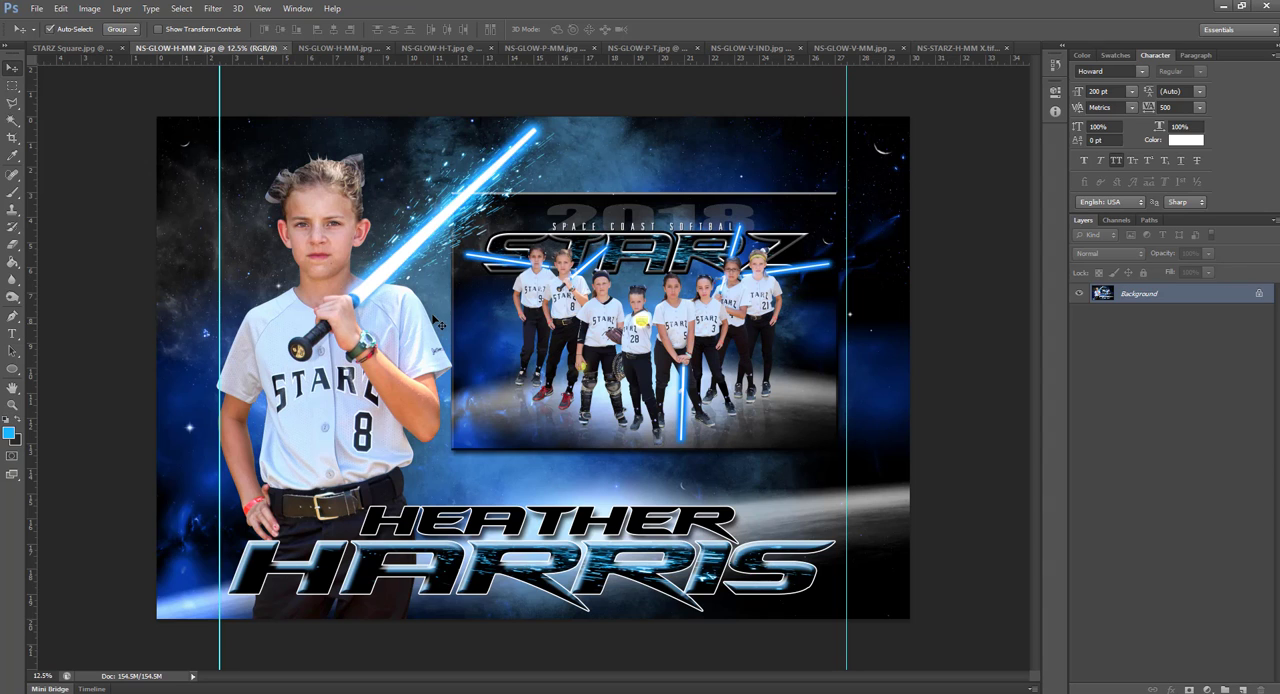
pyautogui.click(310, 48)
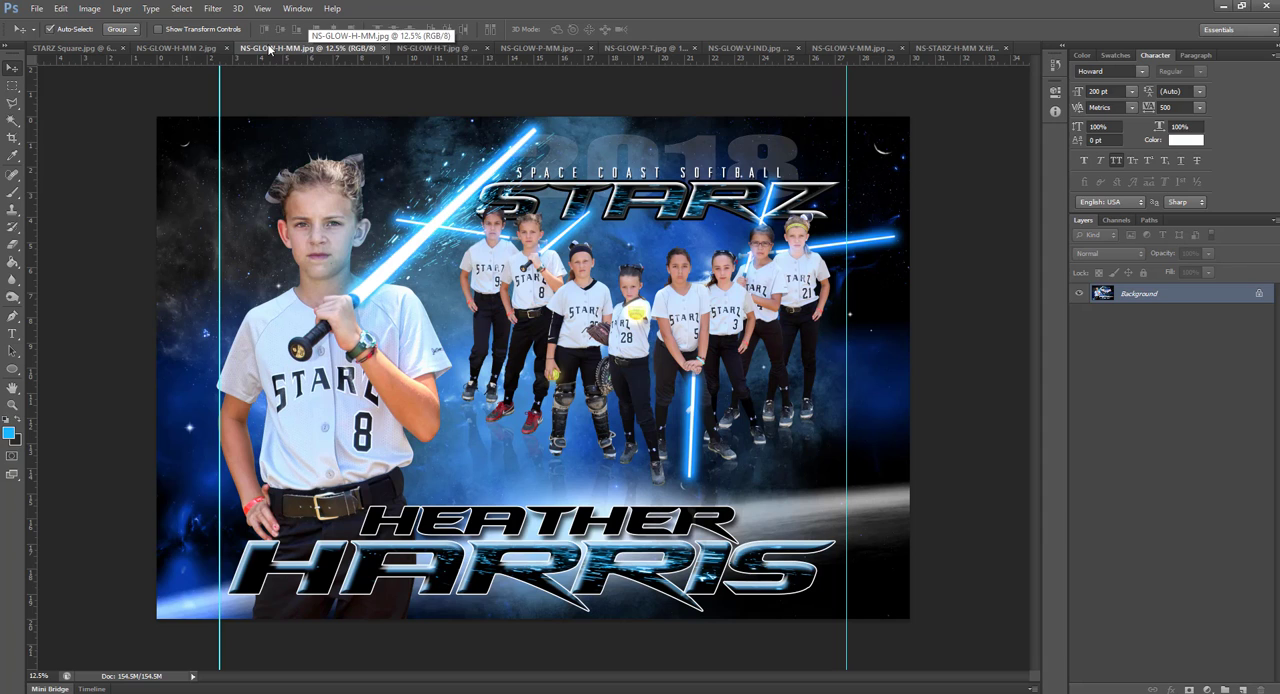
pyautogui.click(227, 48)
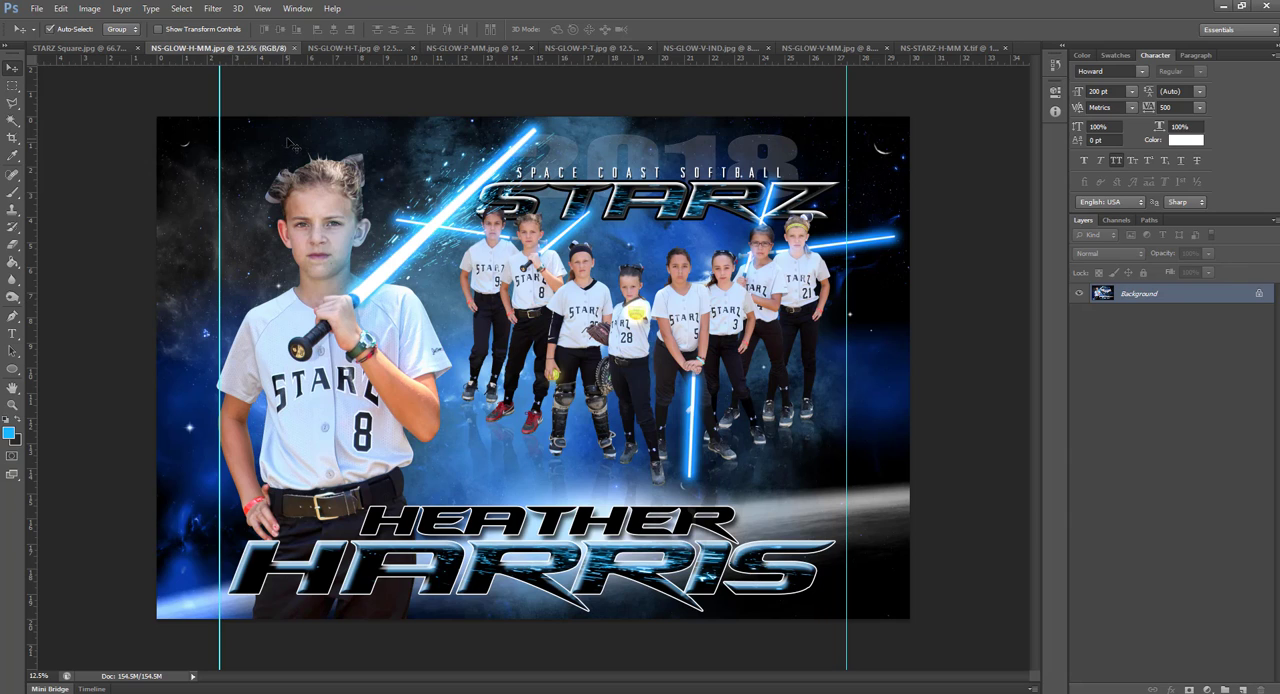
pyautogui.click(311, 50)
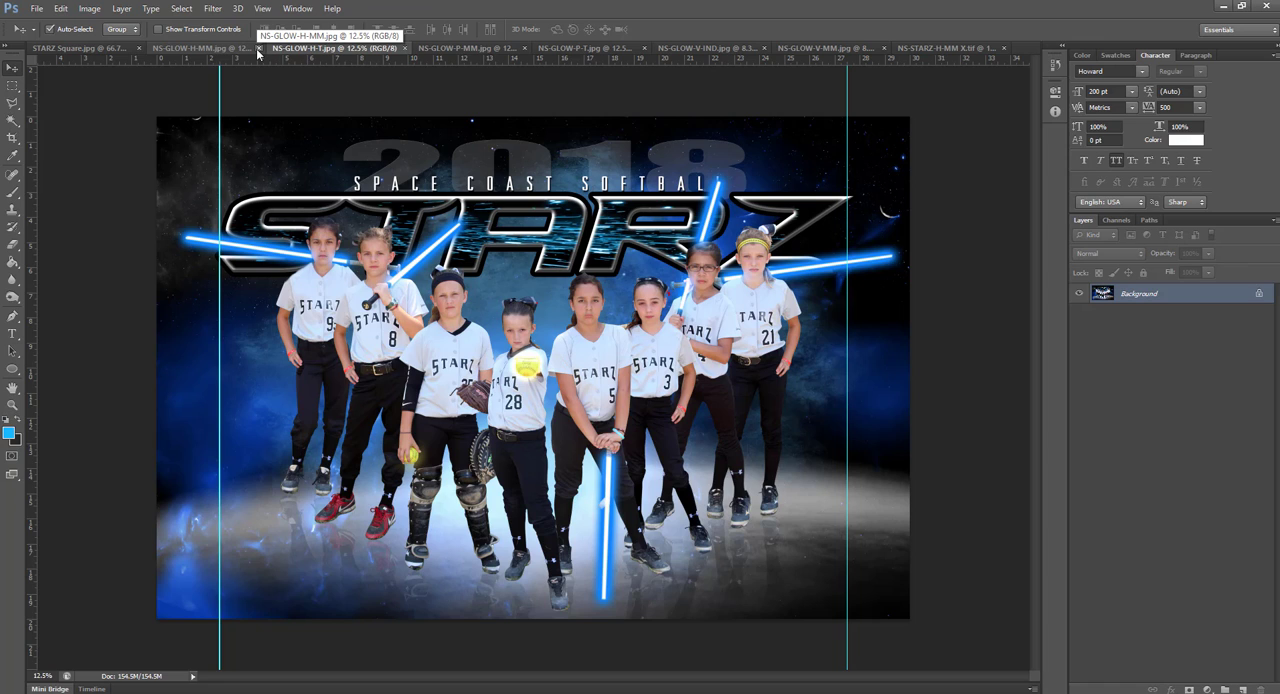
pyautogui.moveTo(257, 52); pyautogui.dragTo(282, 52)
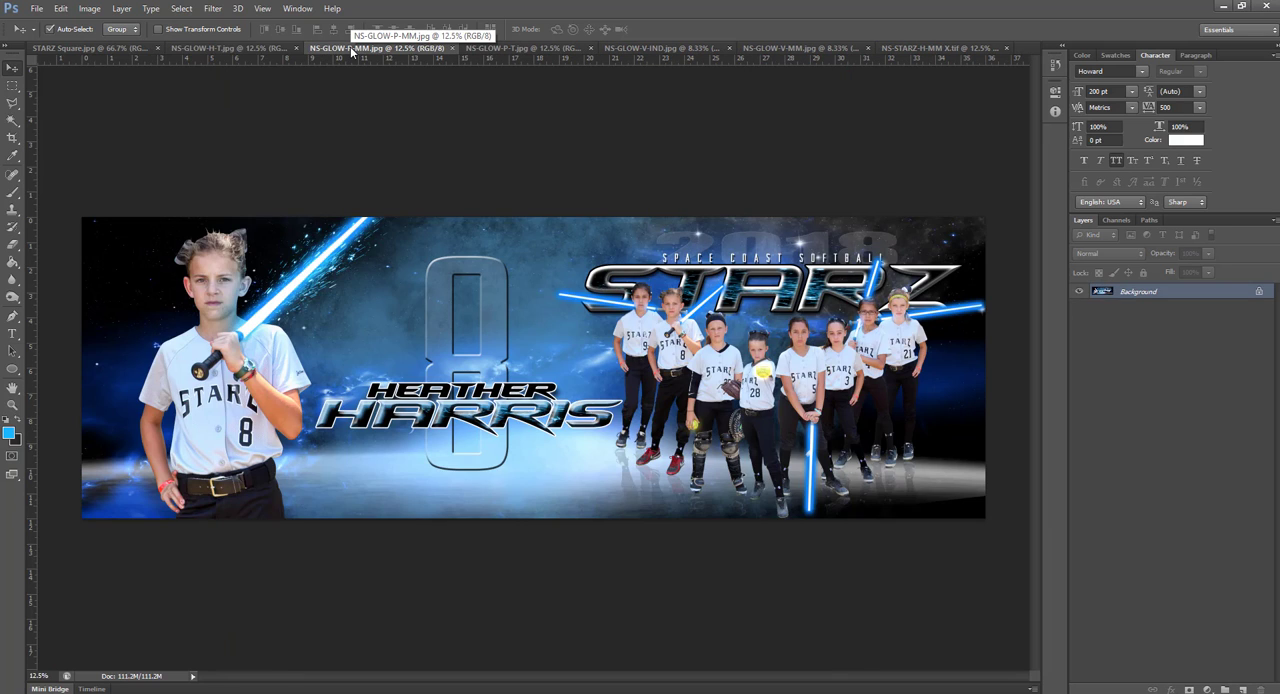
# Compare the panoramic player and team samples, closing the NS-GLOW-H-T and NS-GLOW-P-MM images
pyautogui.click(296, 48)
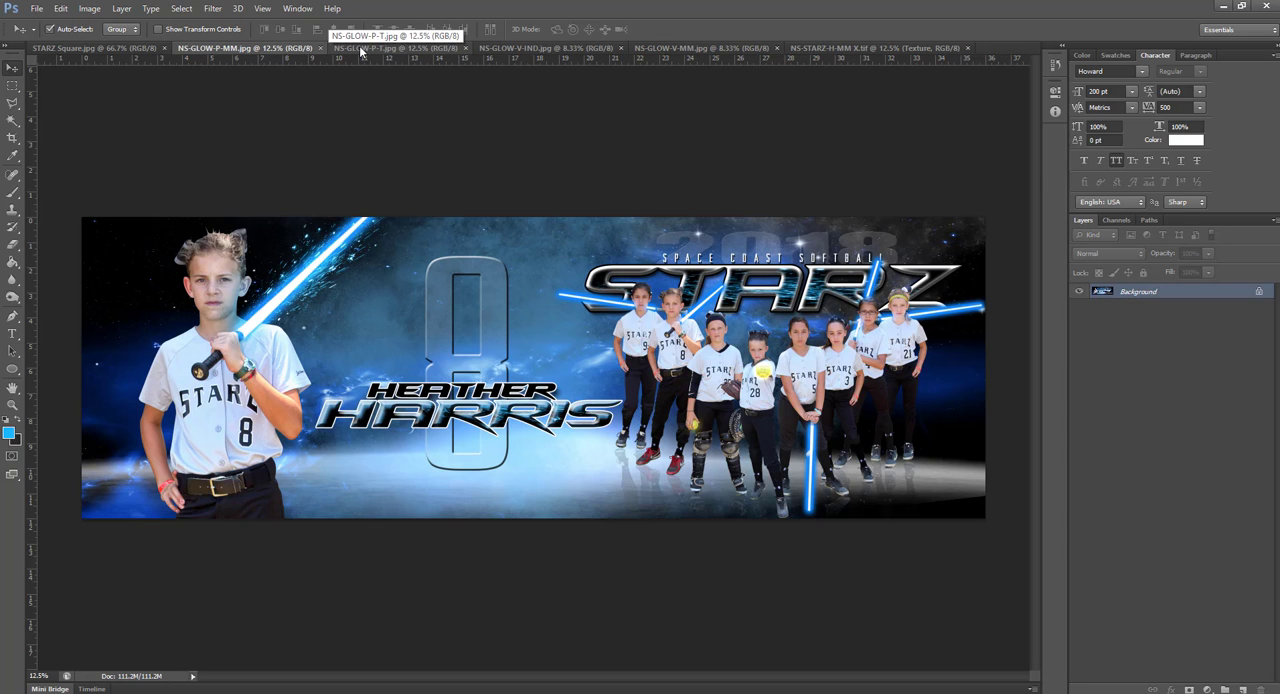
pyautogui.click(340, 48)
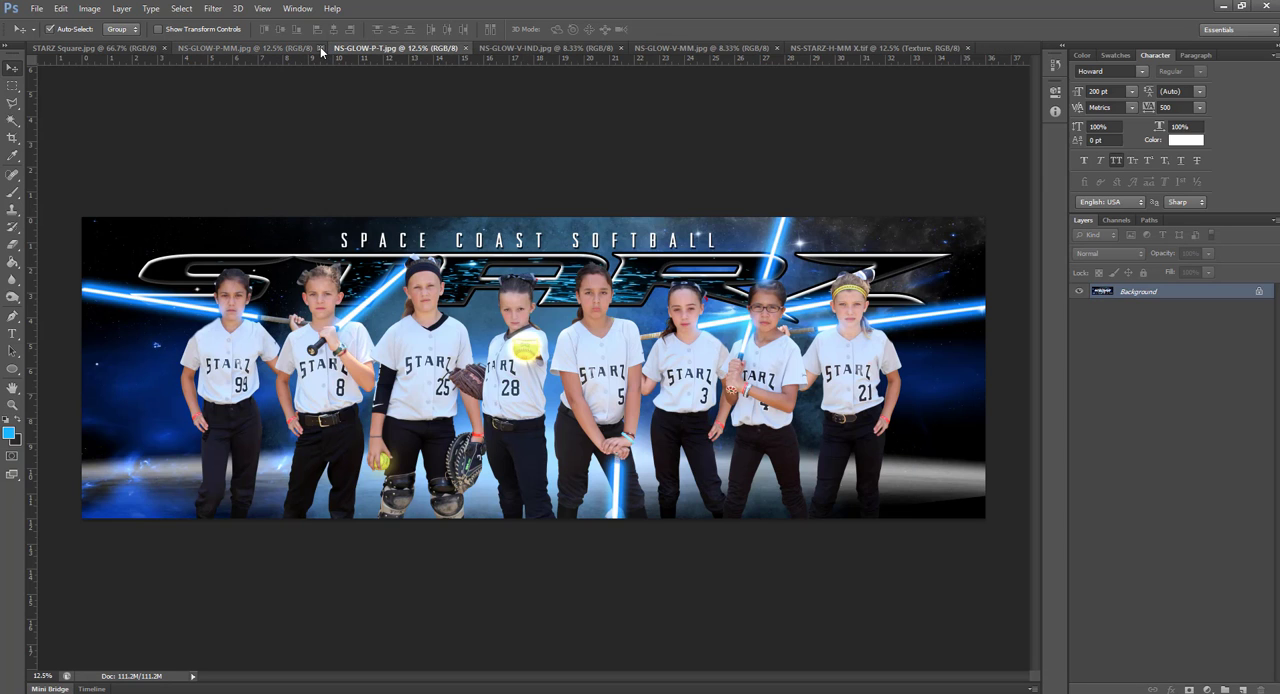
pyautogui.click(318, 48)
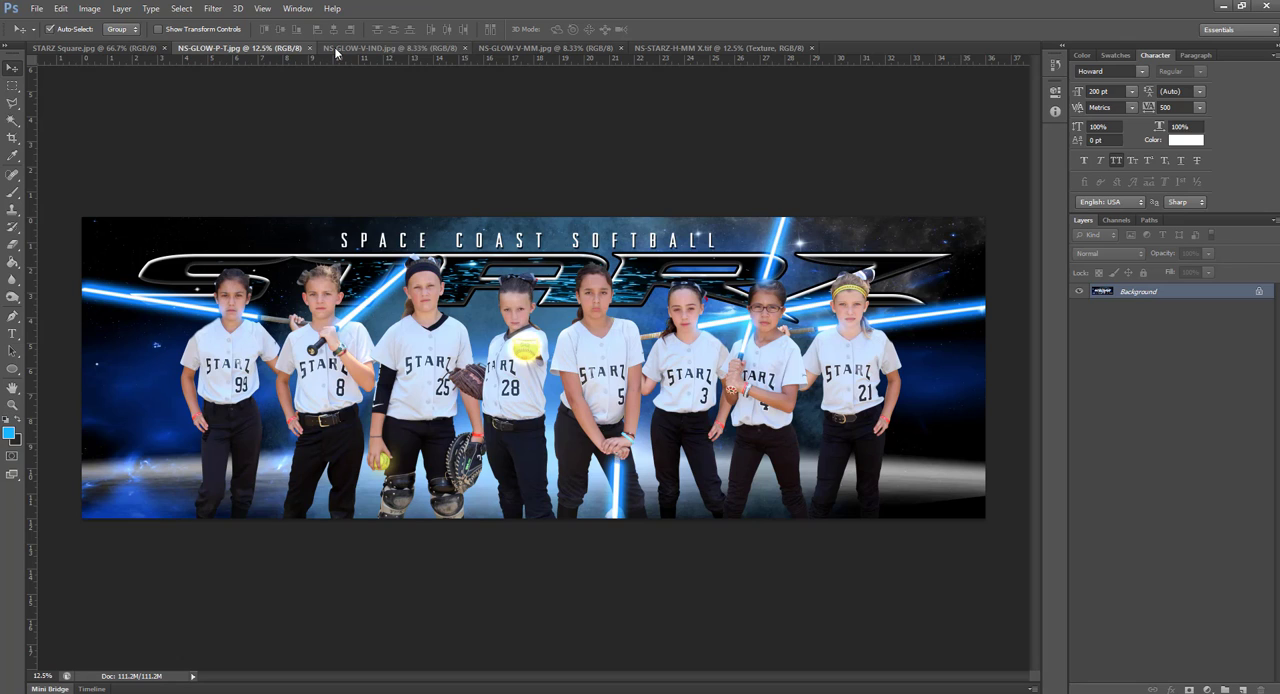
# Review the vertical samples, close the remaining NS-GLOW images and bring up the NS-STARZ-H-MM X.tif template
pyautogui.click(336, 48)
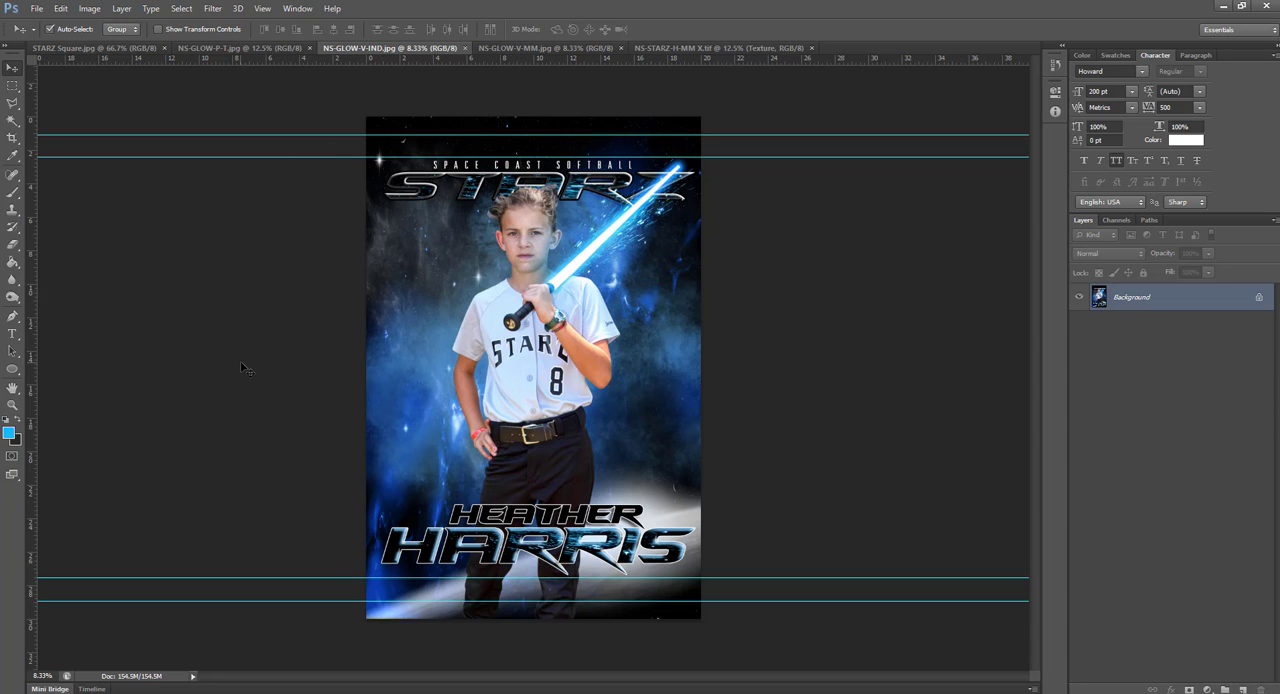
pyautogui.click(486, 48)
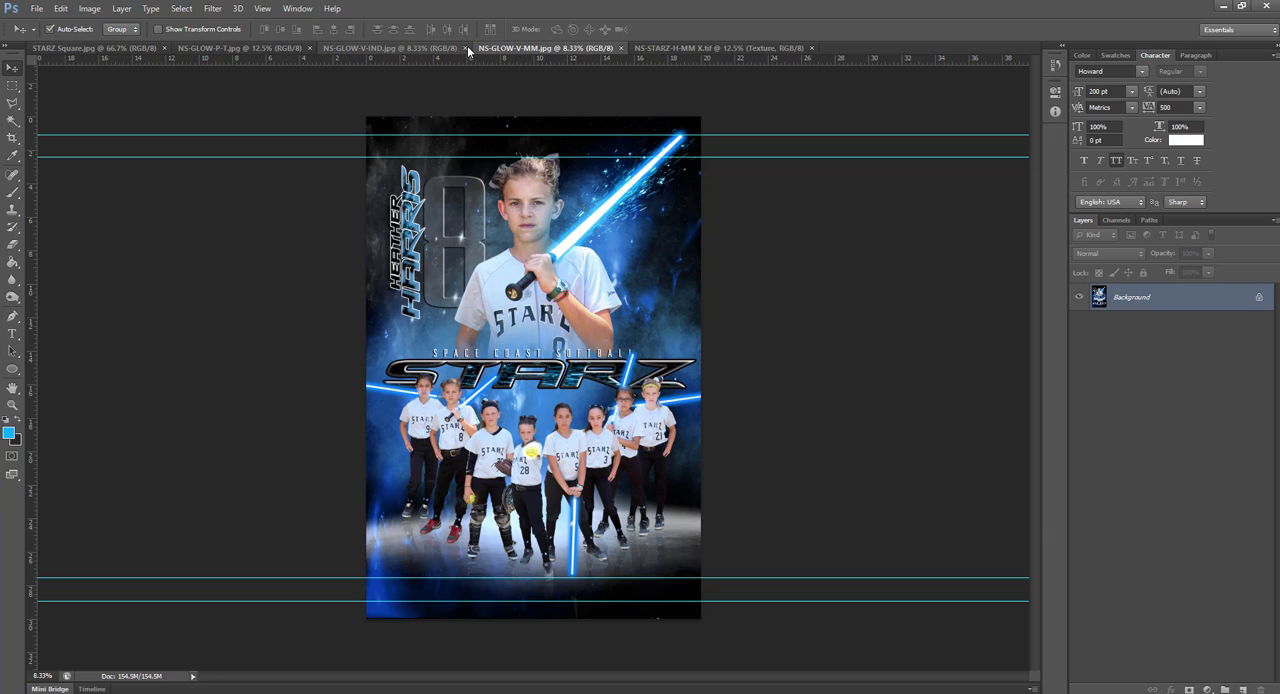
pyautogui.click(466, 48)
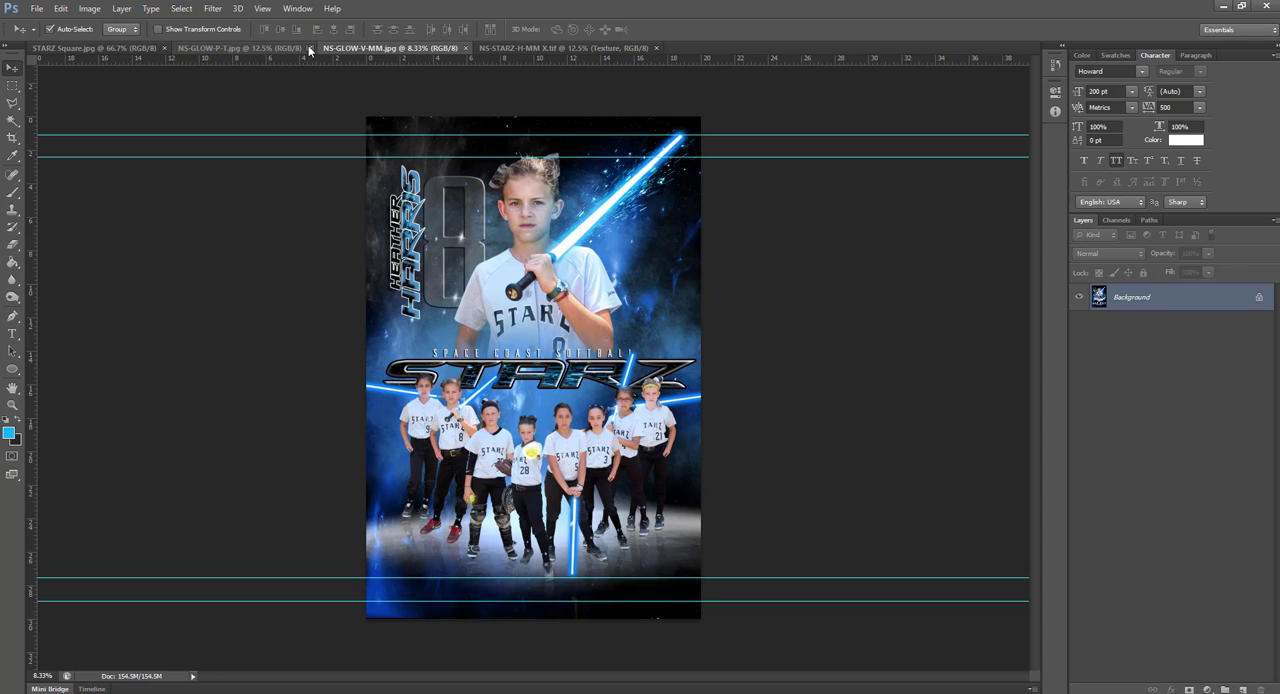
pyautogui.click(309, 48)
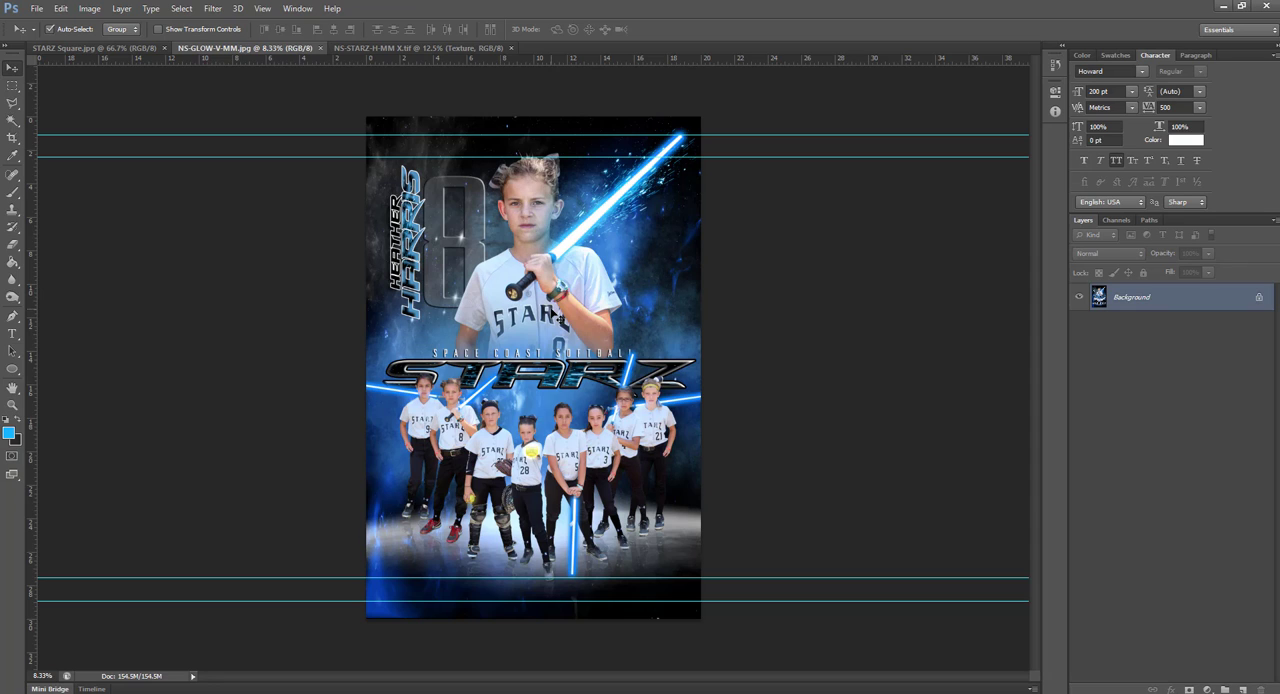
pyautogui.click(320, 48)
pyautogui.click(286, 50)
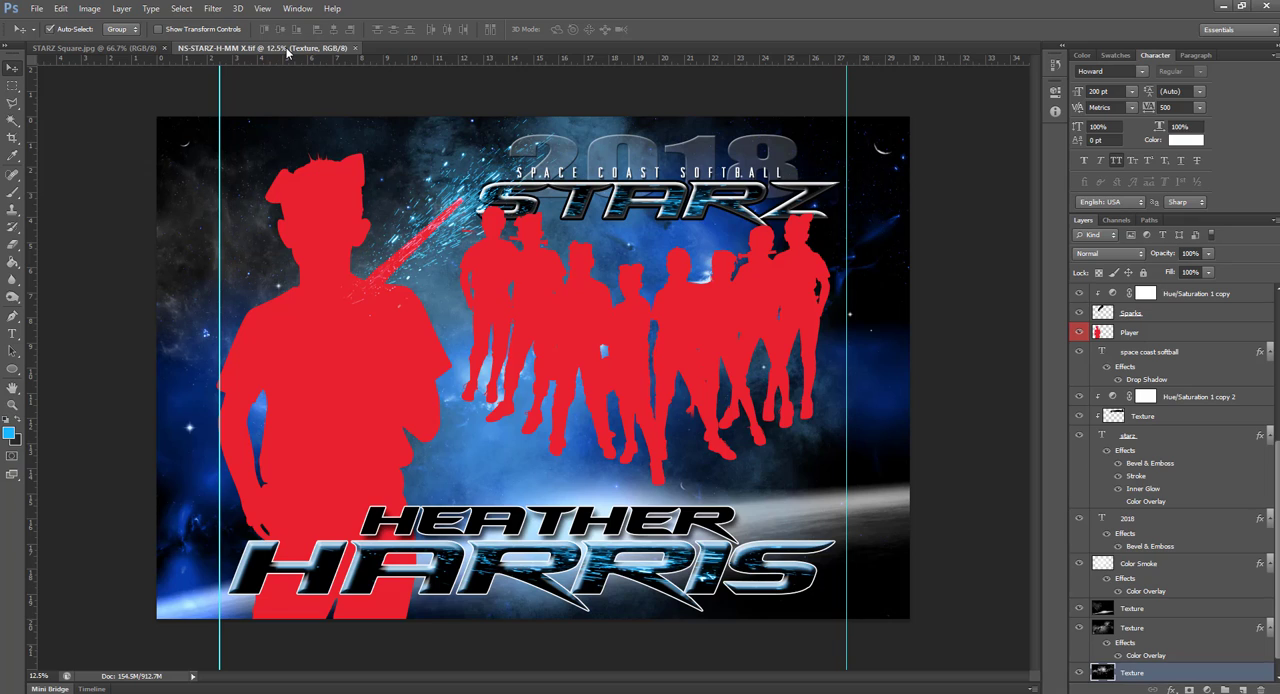
# Delete the red team silhouette and the STARZ title together with its texture and Hue/Saturation adjustment
pyautogui.click(533, 305)
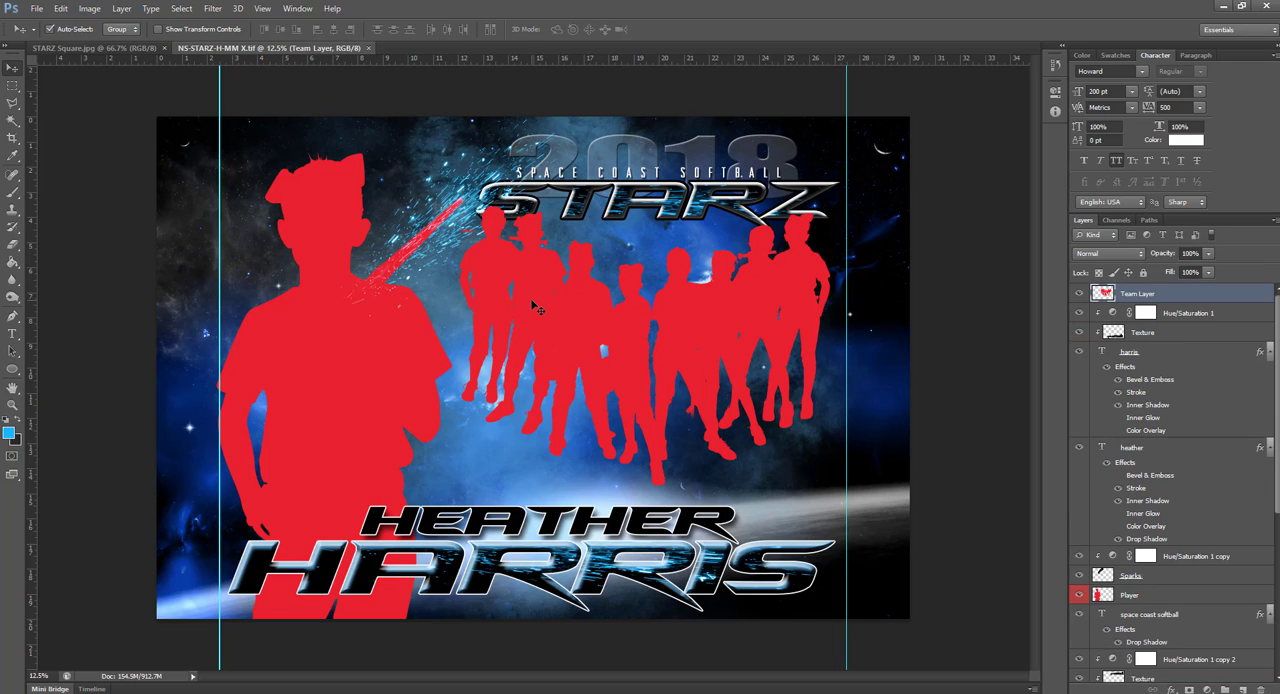
pyautogui.press('Delete')
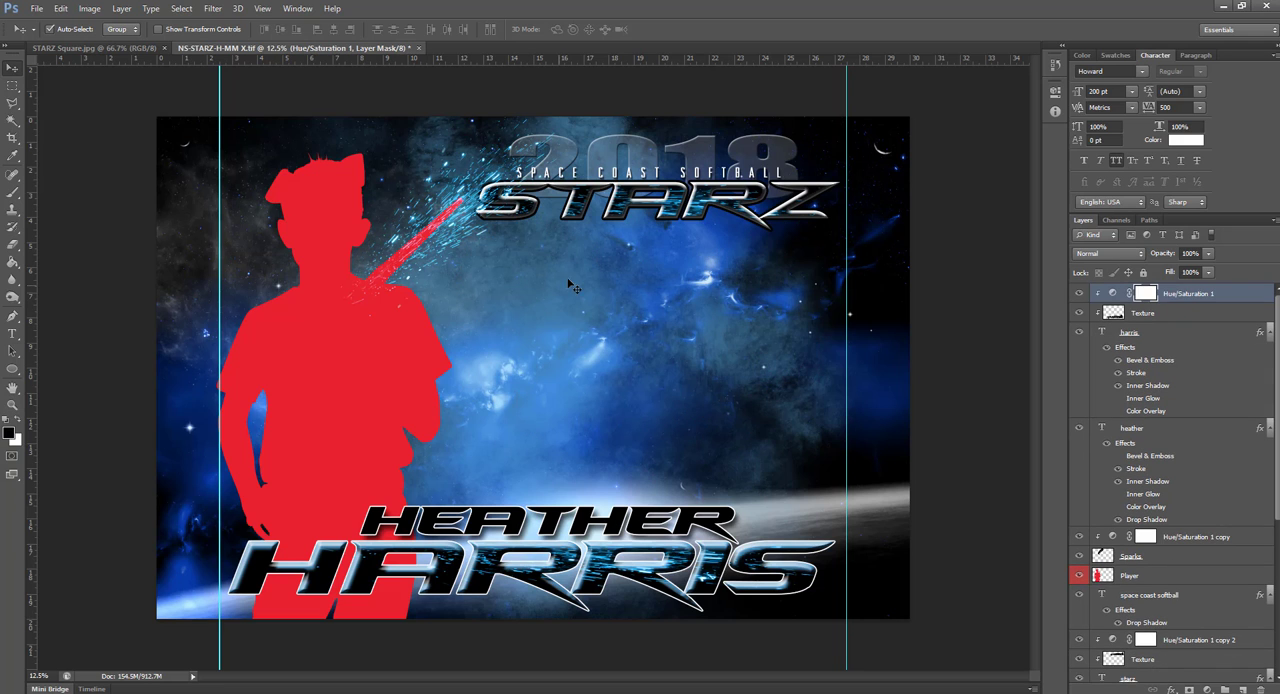
pyautogui.click(628, 213)
pyautogui.click(627, 209)
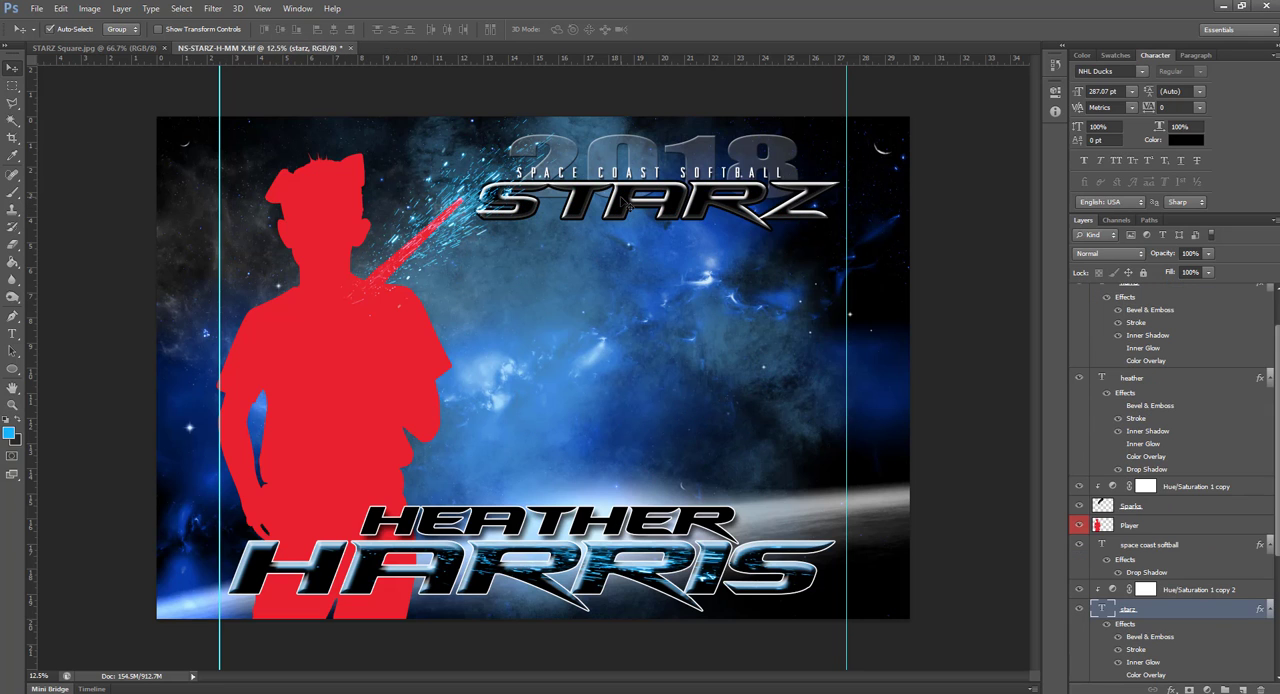
pyautogui.press('Delete')
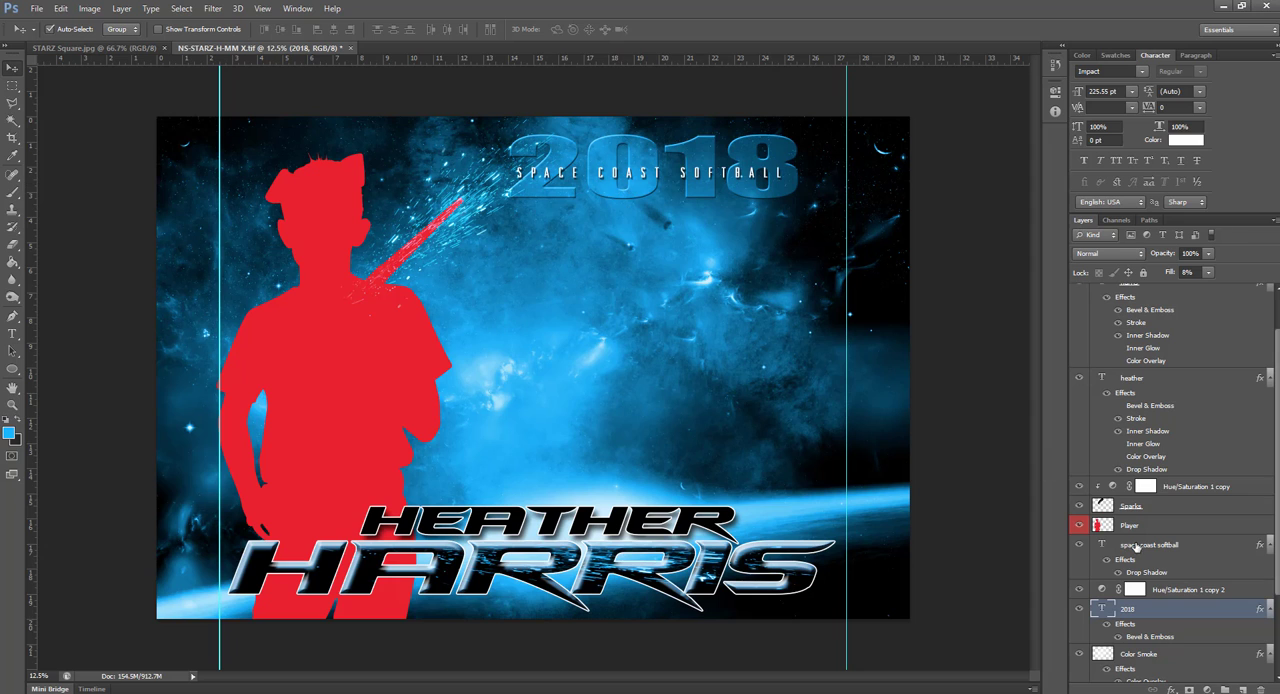
pyautogui.click(1193, 590)
pyautogui.press('Delete')
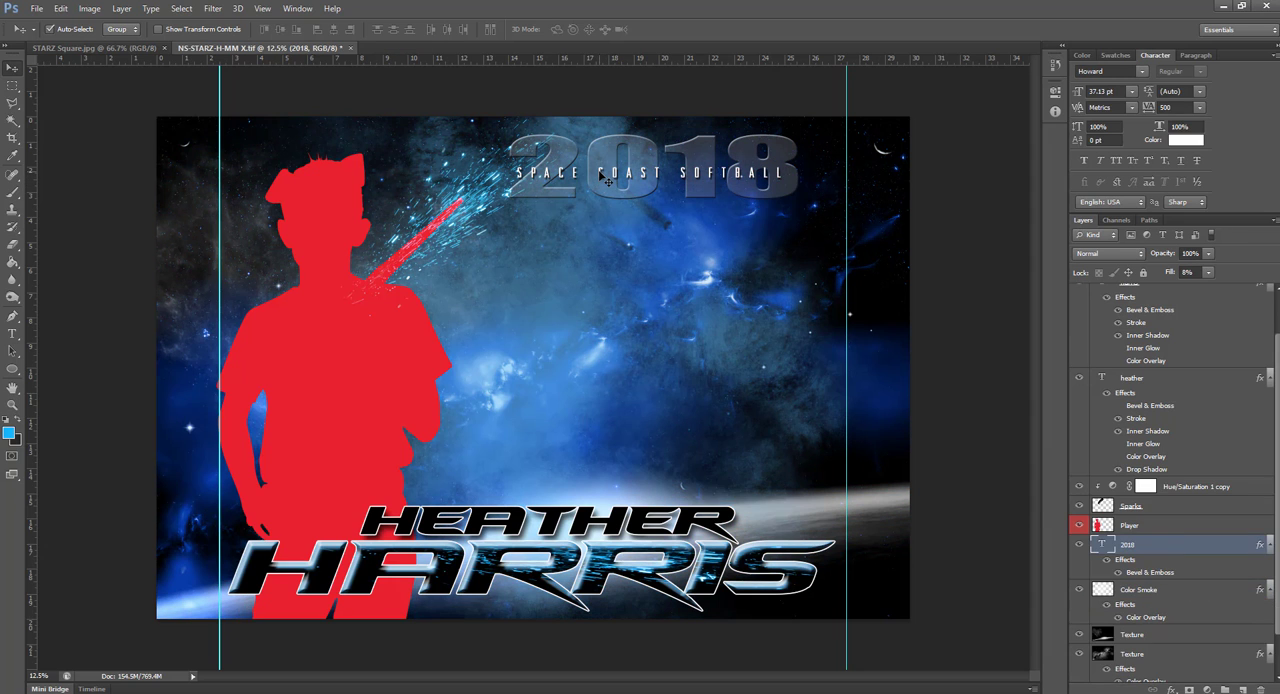
# Delete the "space coast softball" and "2018" text layers
pyautogui.click(606, 178)
pyautogui.press('Delete')
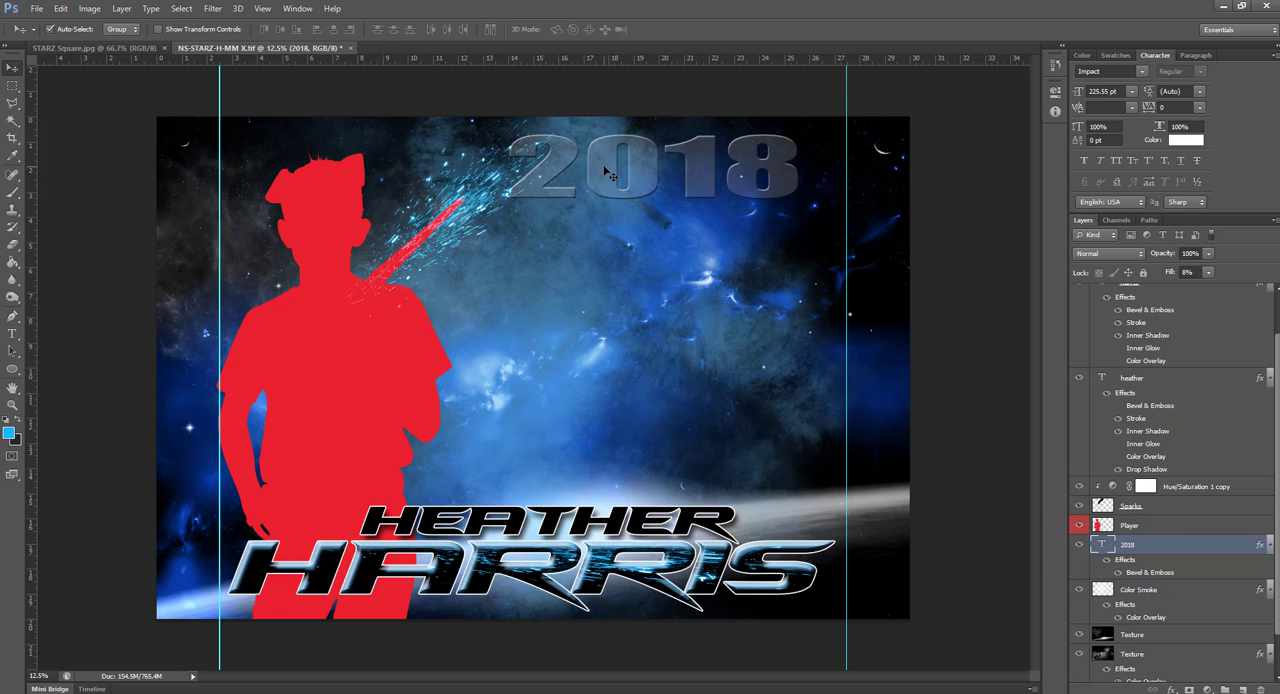
pyautogui.press('Delete')
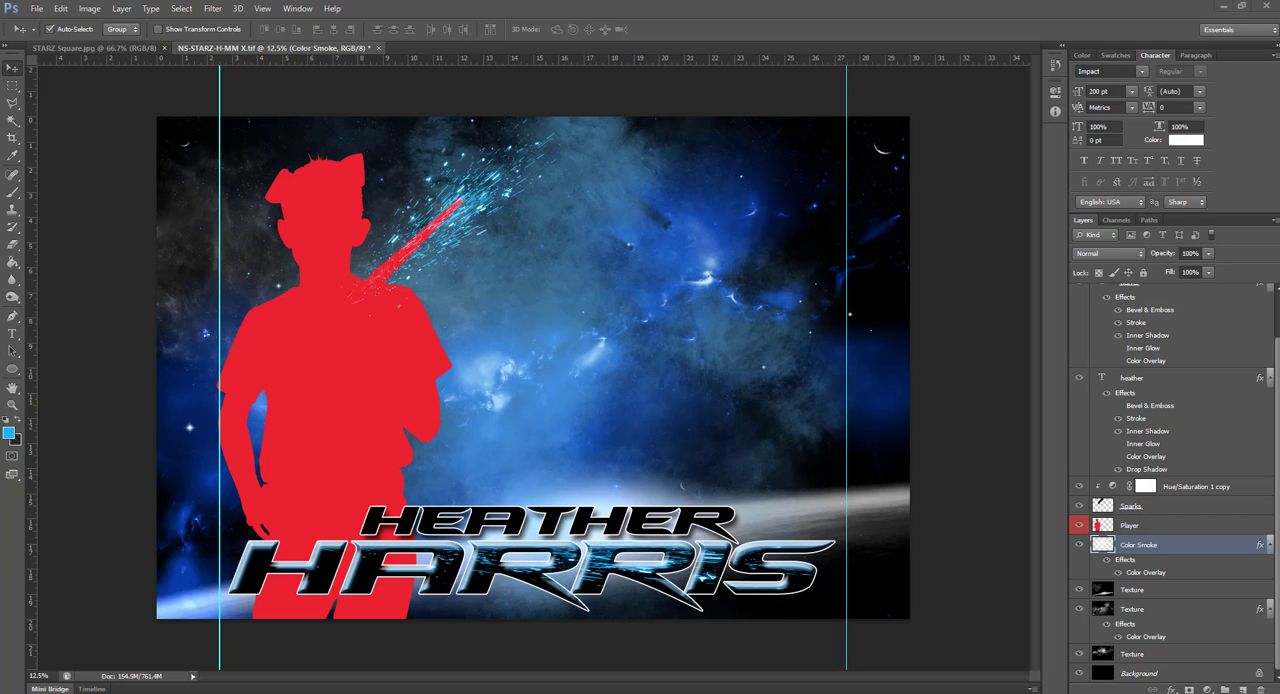
# Place the NS-GLOW-H-T team image in the template, scale it to 51.60% and position it beside the player above the name
pyautogui.moveTo(978, 132); pyautogui.dragTo(670, 287)
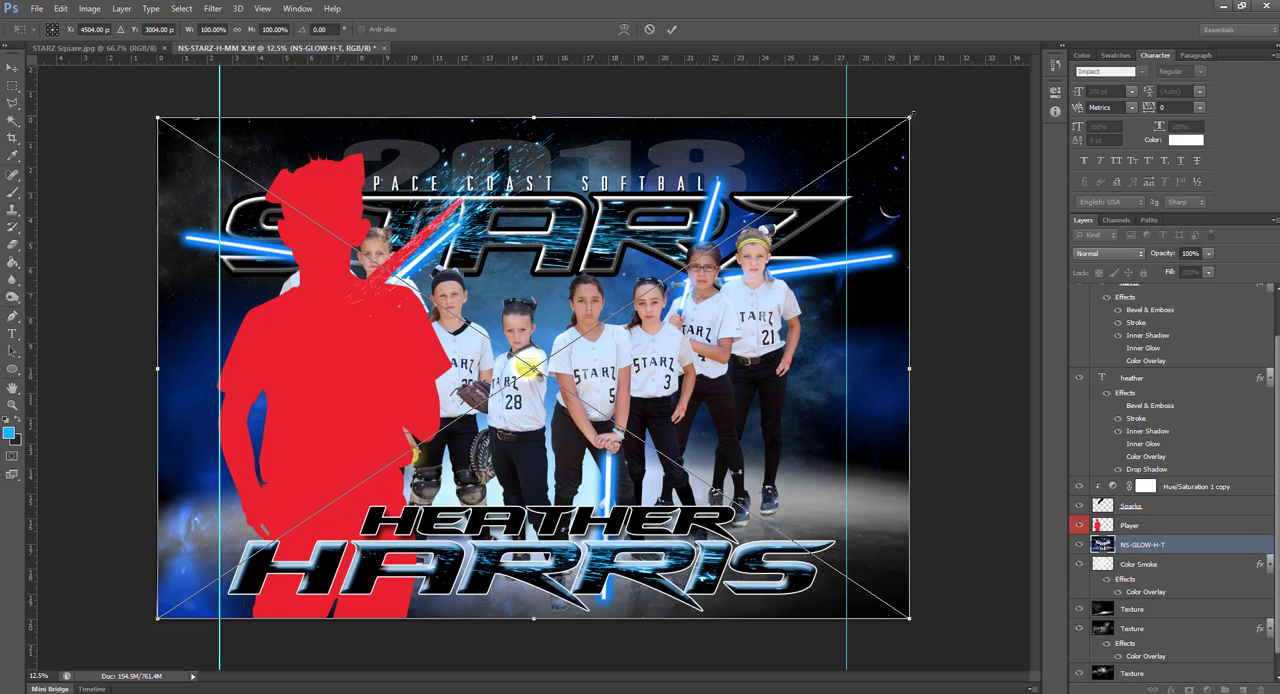
pyautogui.moveTo(911, 116); pyautogui.dragTo(697, 258)
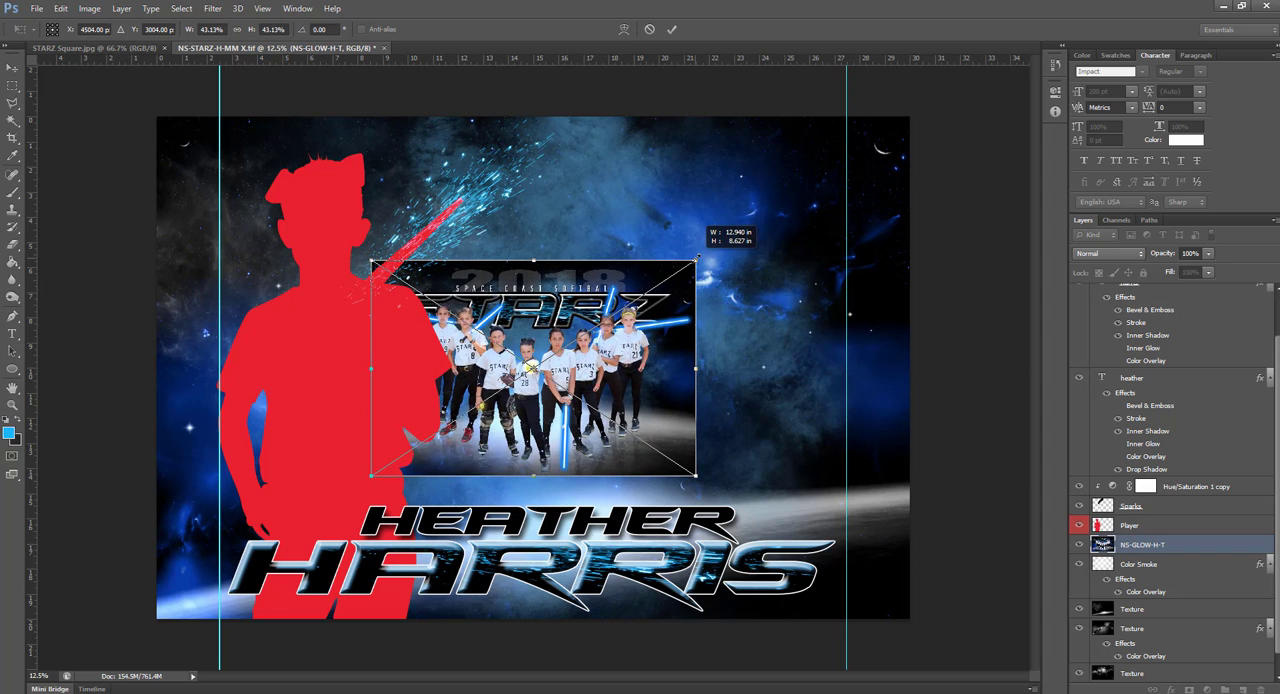
pyautogui.moveTo(660, 340); pyautogui.dragTo(734, 244)
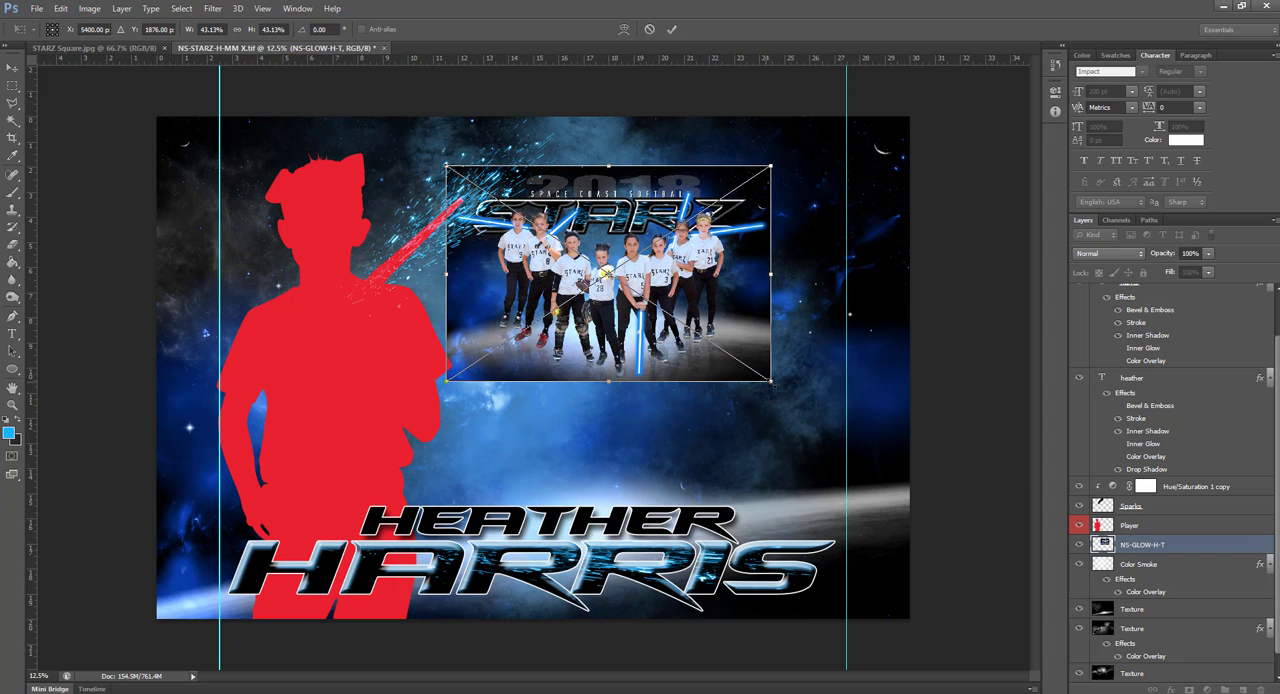
pyautogui.moveTo(771, 381); pyautogui.dragTo(826, 436)
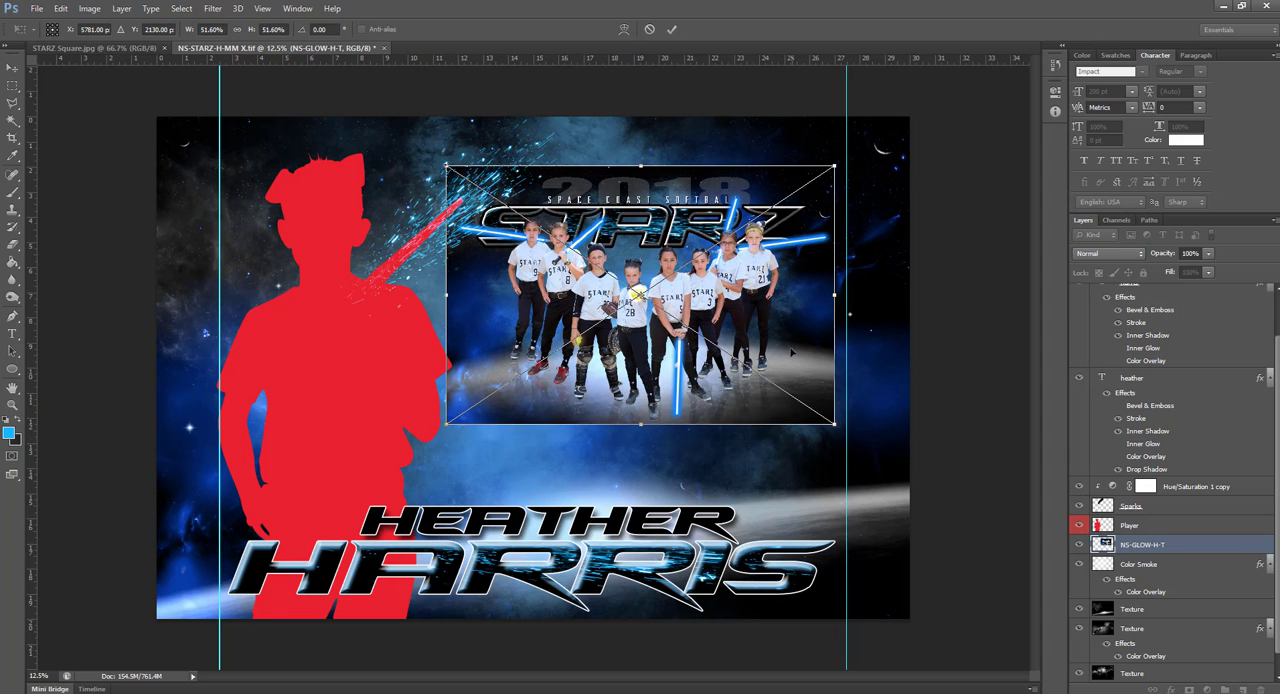
pyautogui.moveTo(789, 330); pyautogui.dragTo(789, 354)
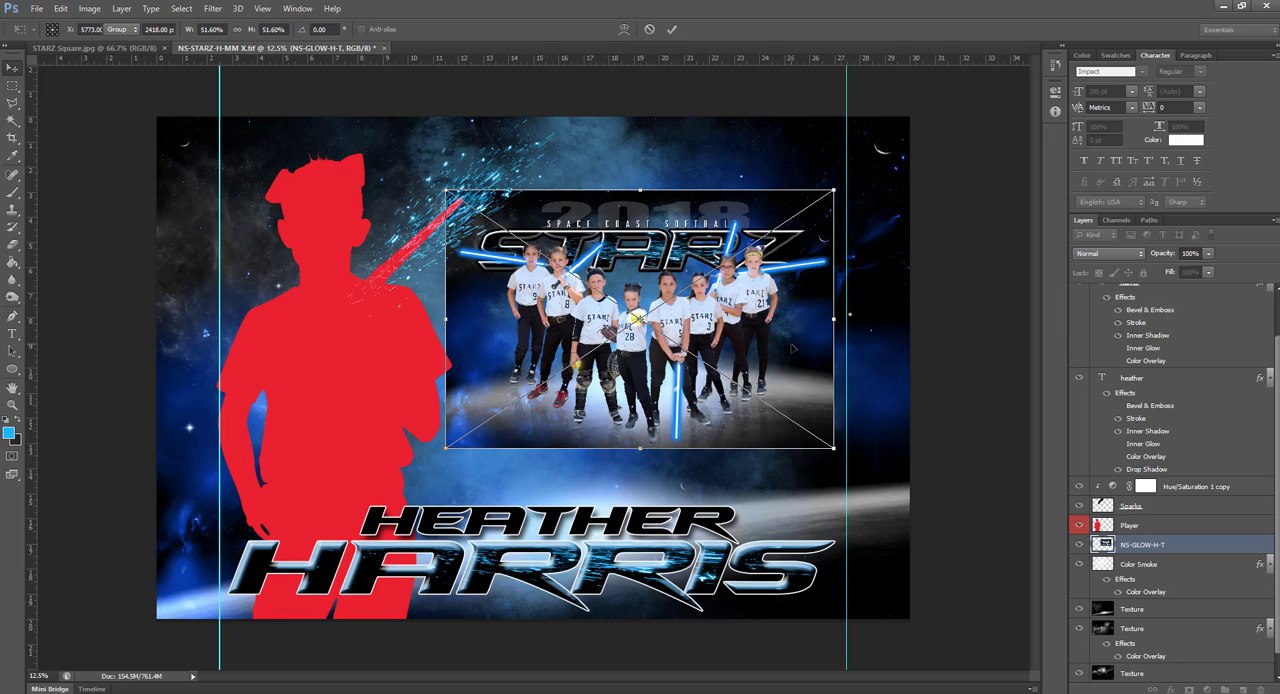
pyautogui.press('Return')
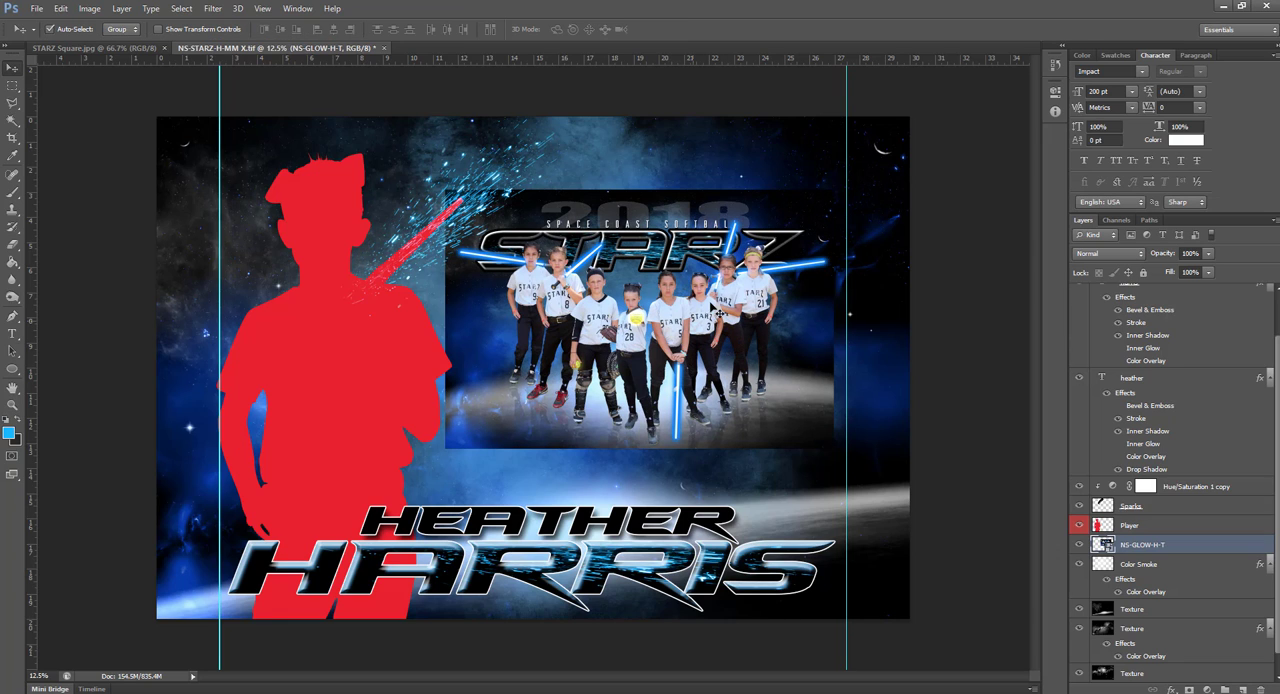
# Give the placed team image an enlarged Inner Bevel and a softened Drop Shadow with a distance of 51 px
pyautogui.doubleClick(1218, 545)
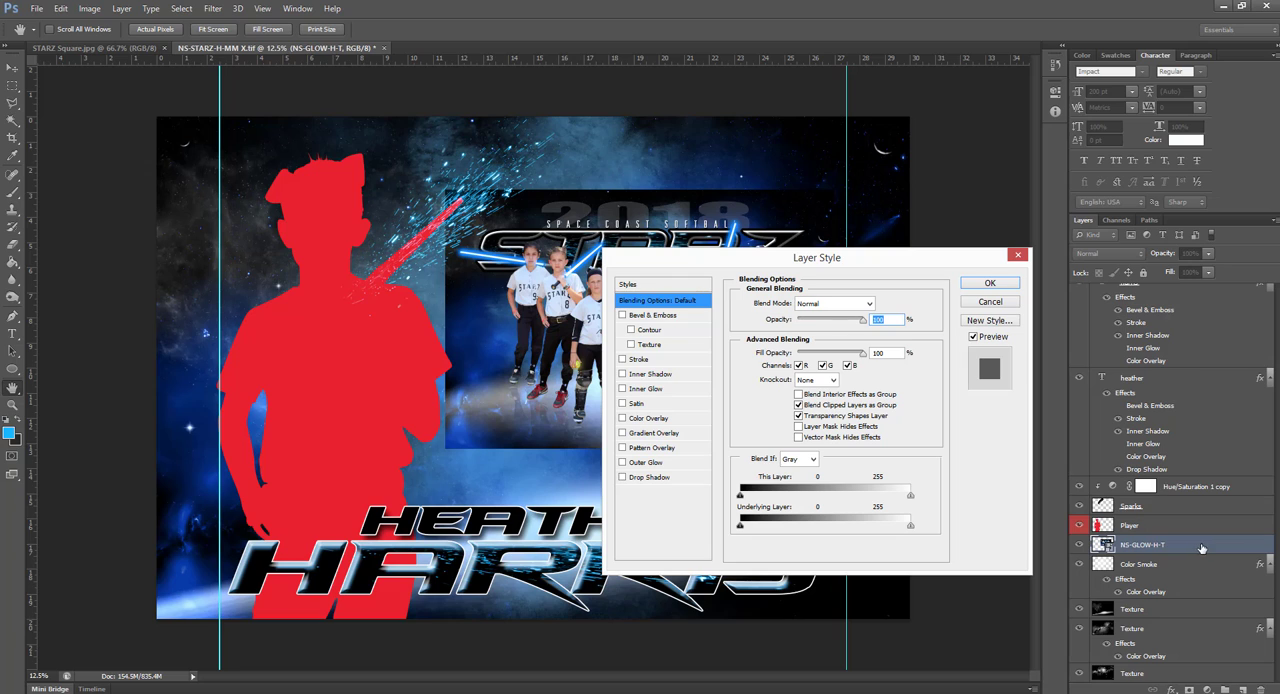
pyautogui.click(646, 316)
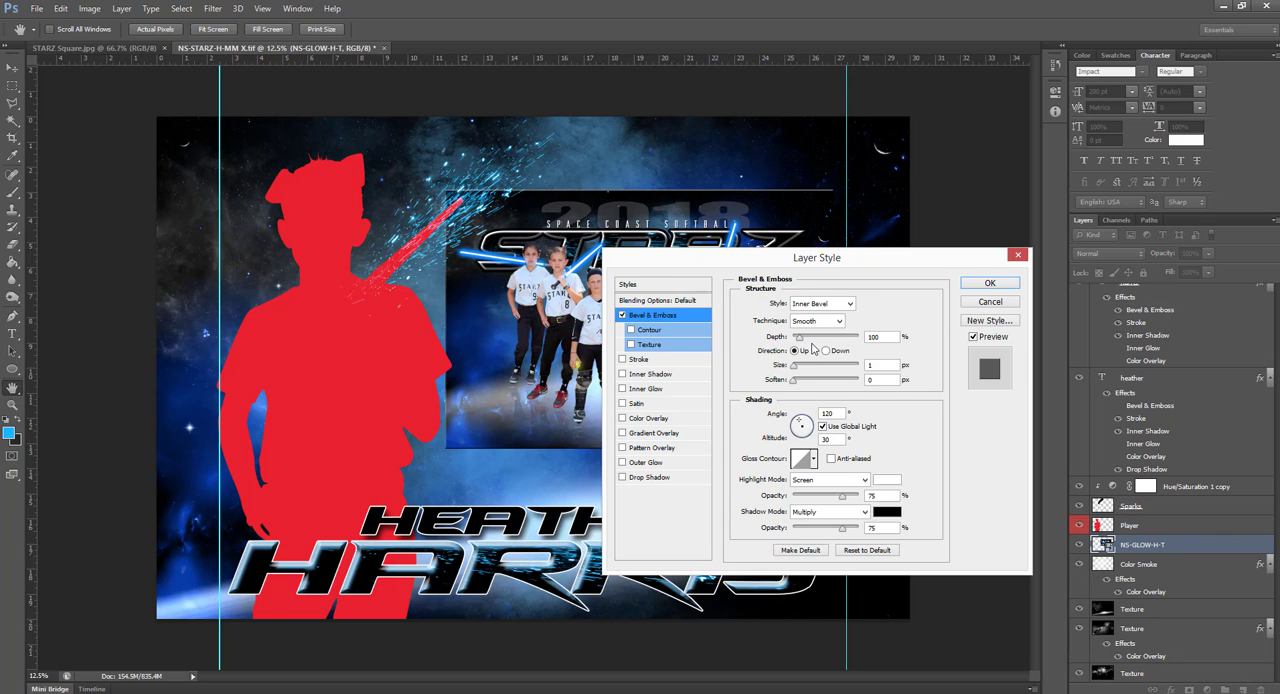
pyautogui.moveTo(796, 366); pyautogui.dragTo(815, 372)
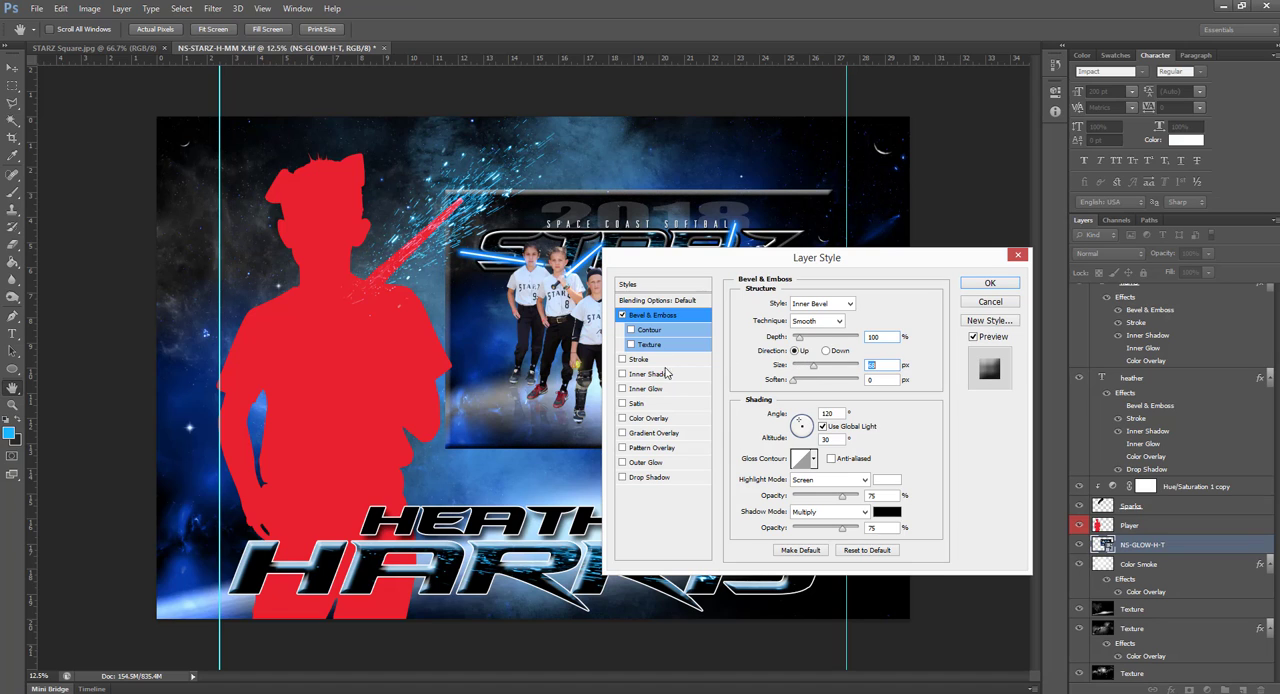
pyautogui.click(655, 484)
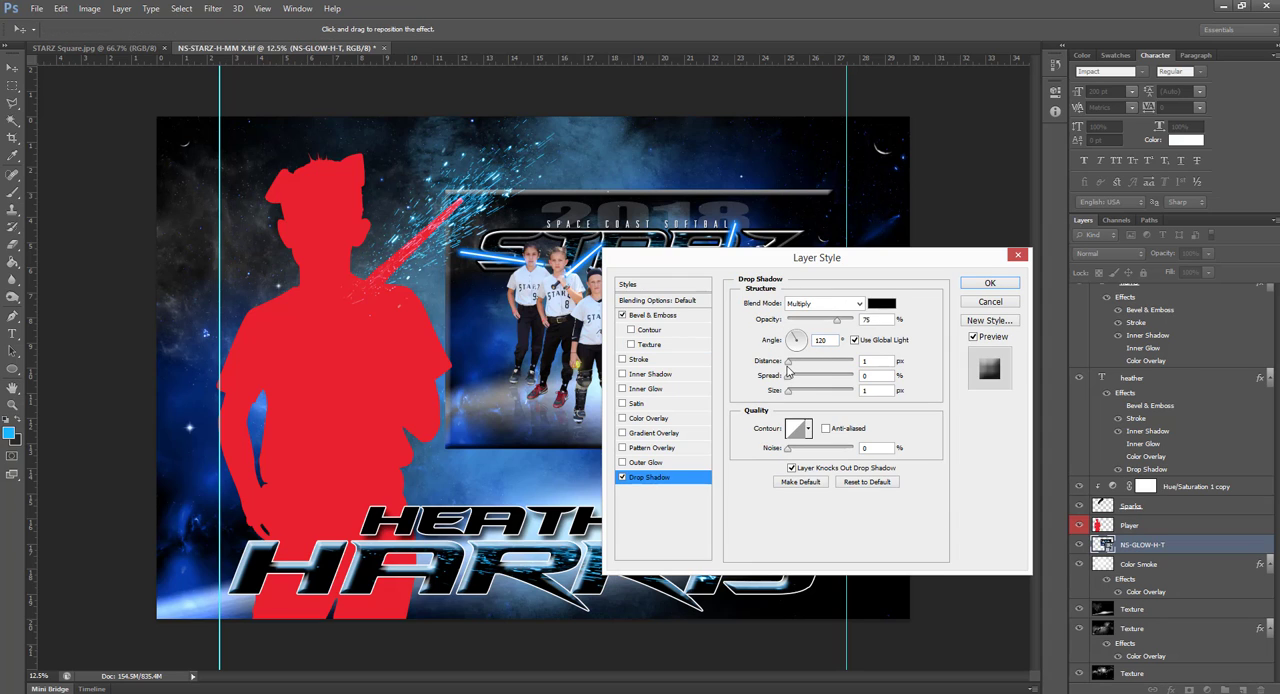
pyautogui.moveTo(788, 362); pyautogui.dragTo(809, 395)
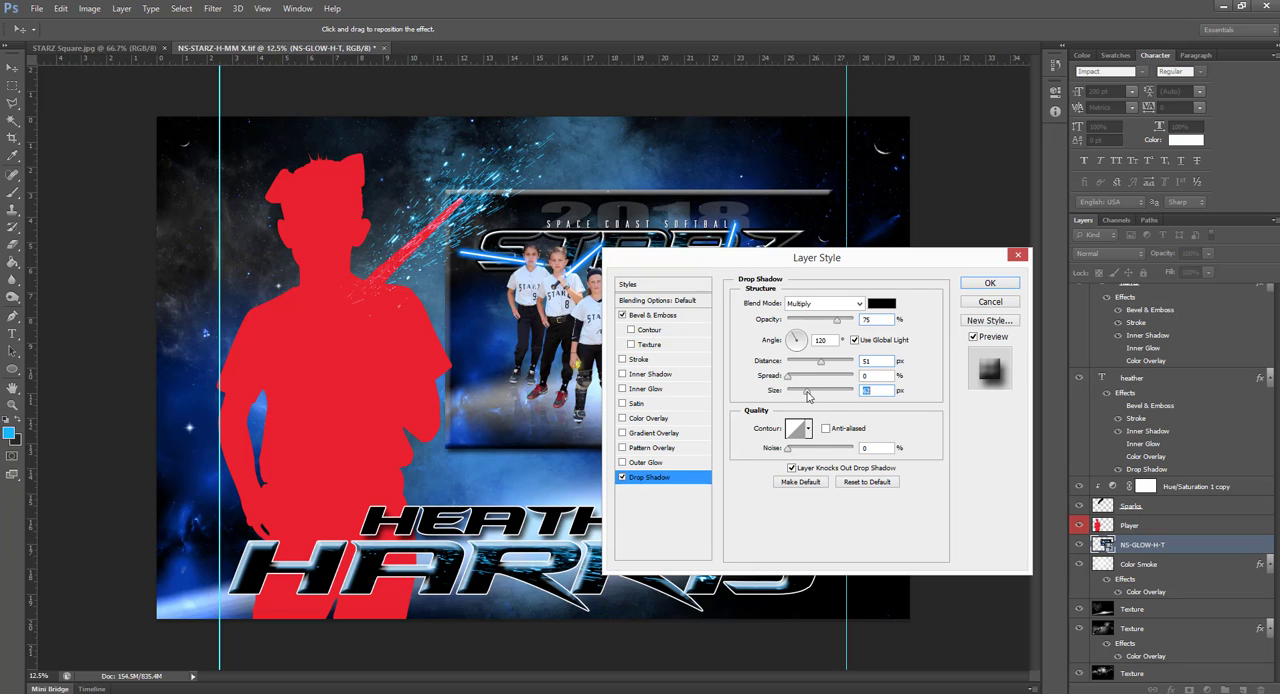
# Add a white outside Stroke to the team image and thicken it slightly
pyautogui.click(634, 361)
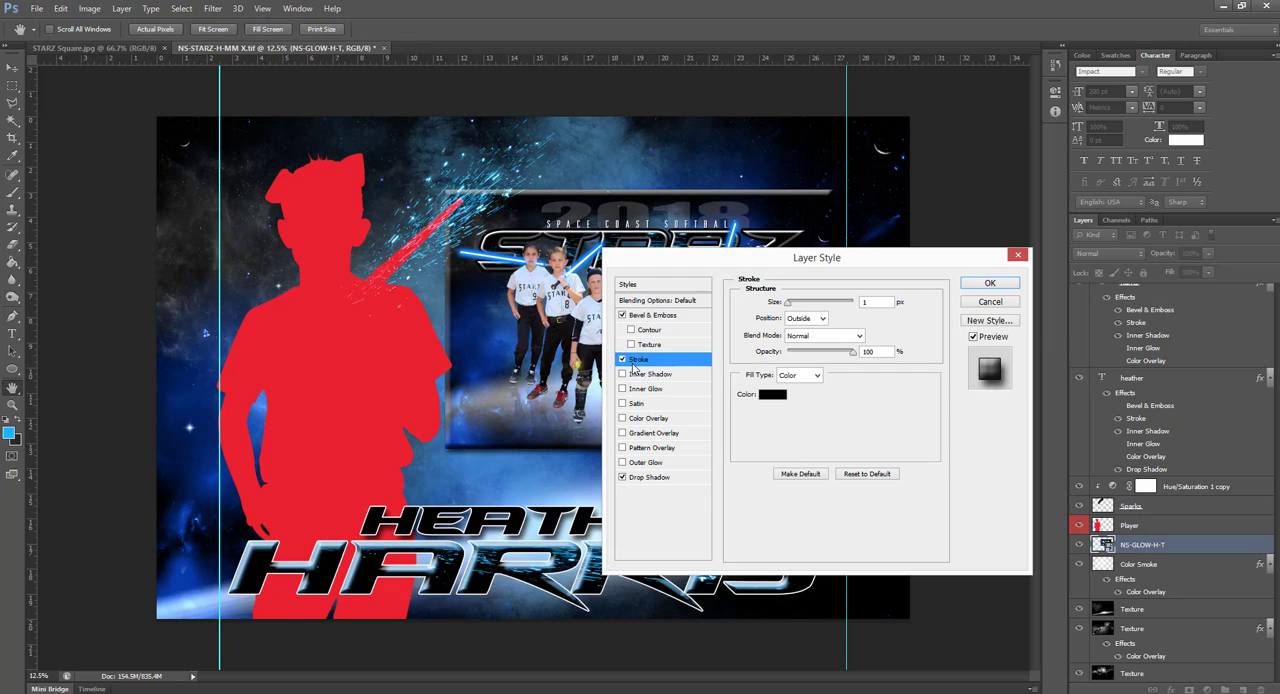
pyautogui.click(772, 395)
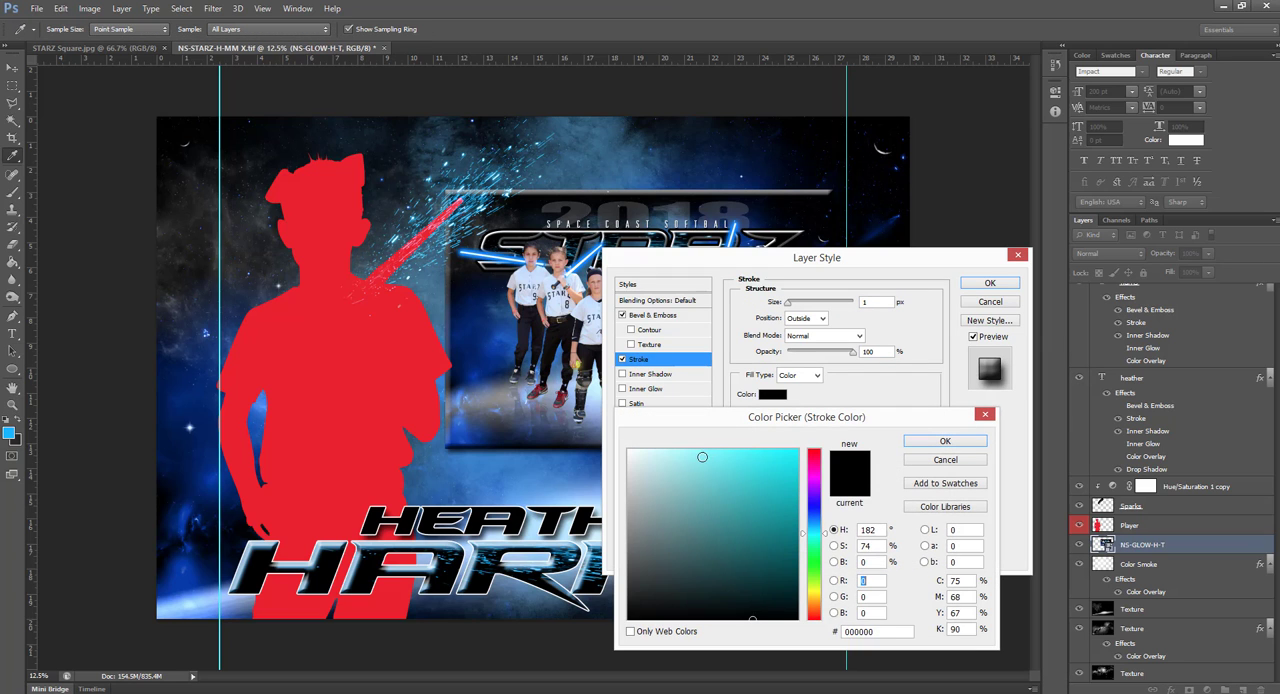
pyautogui.click(630, 452)
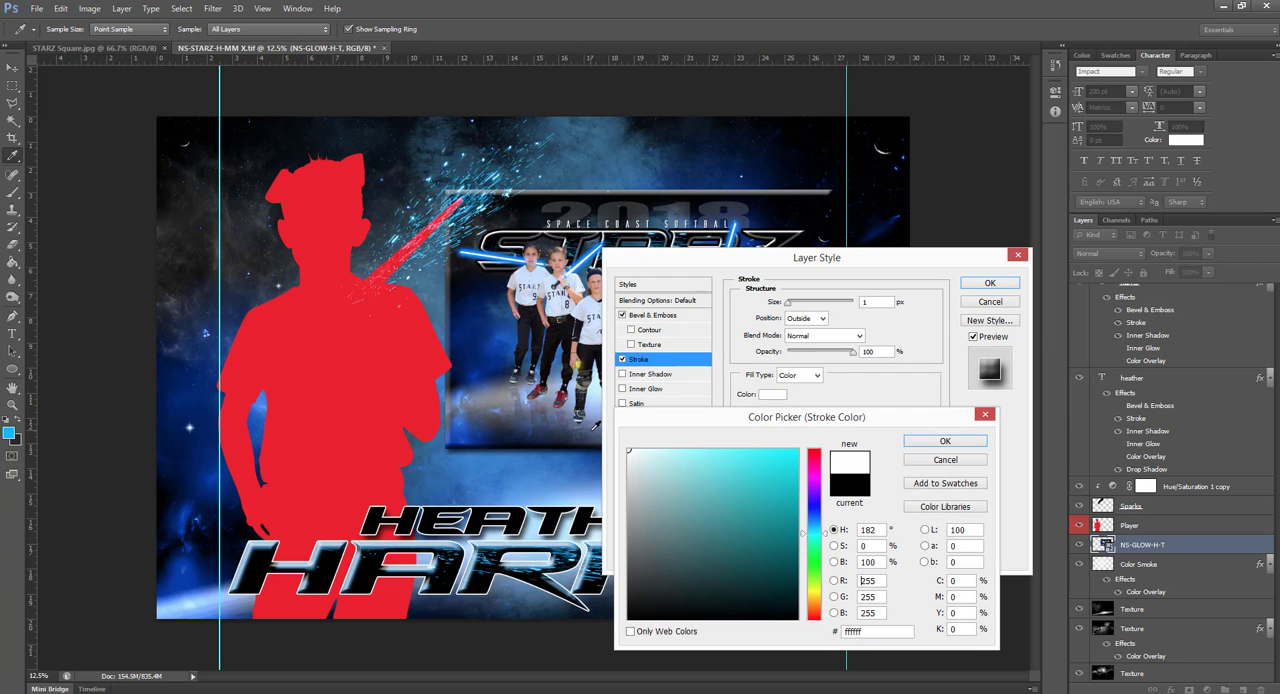
pyautogui.click(926, 441)
pyautogui.moveTo(794, 308); pyautogui.dragTo(796, 309)
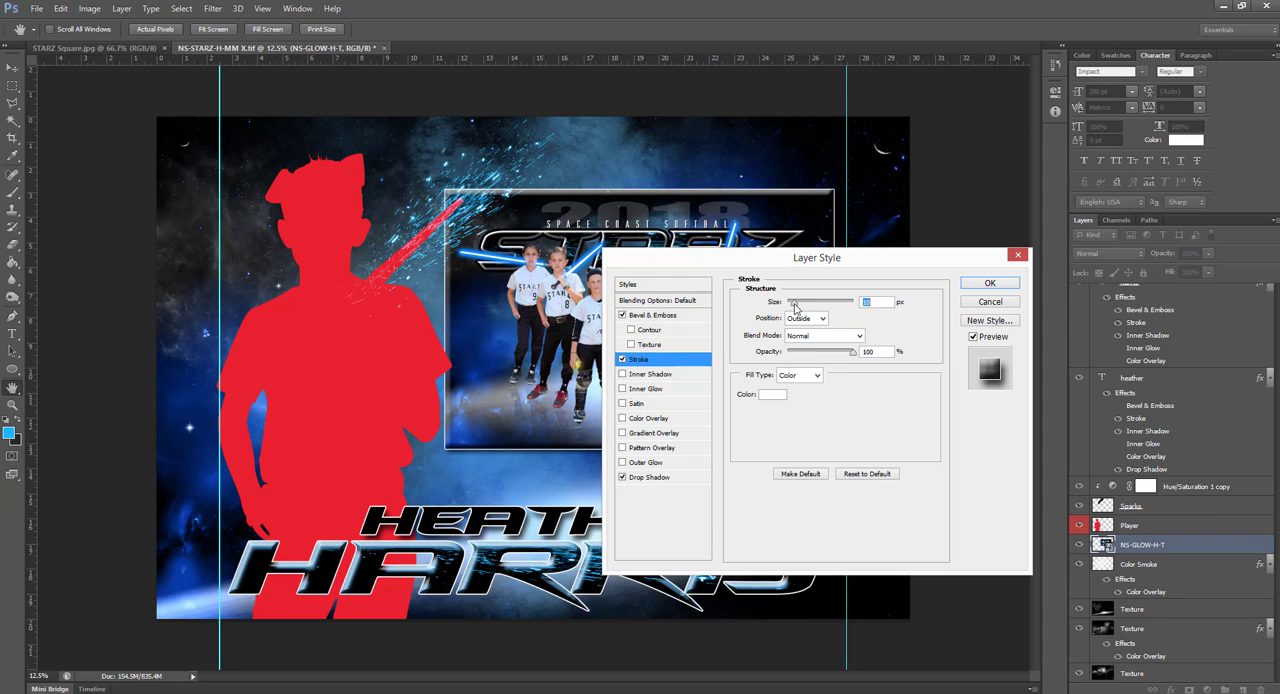
# Apply the team image's layer style and hide its Stroke effect
pyautogui.click(990, 283)
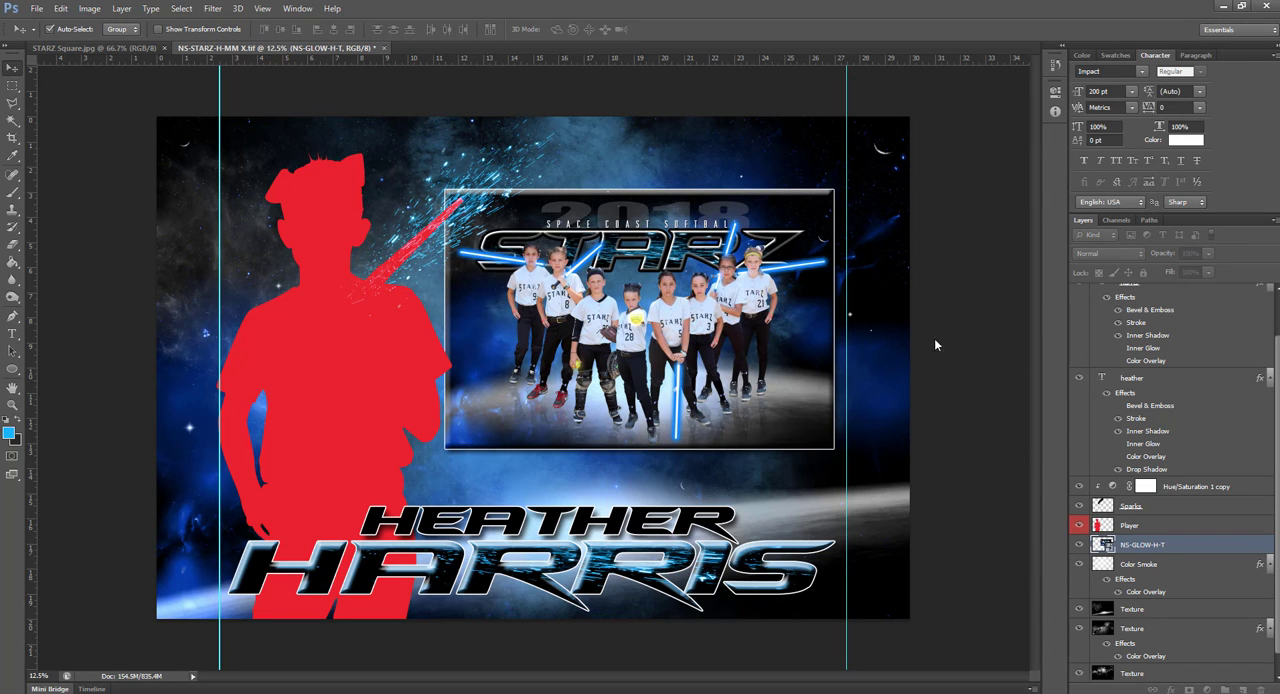
pyautogui.click(910, 422)
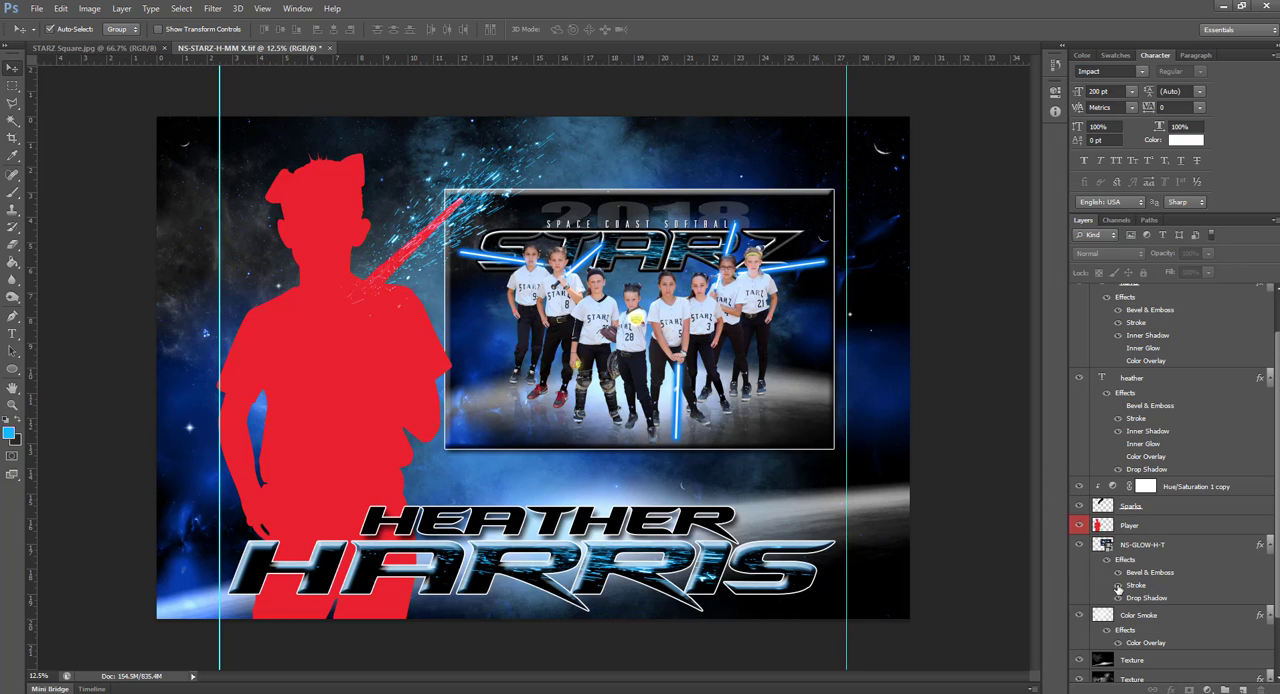
pyautogui.click(1118, 586)
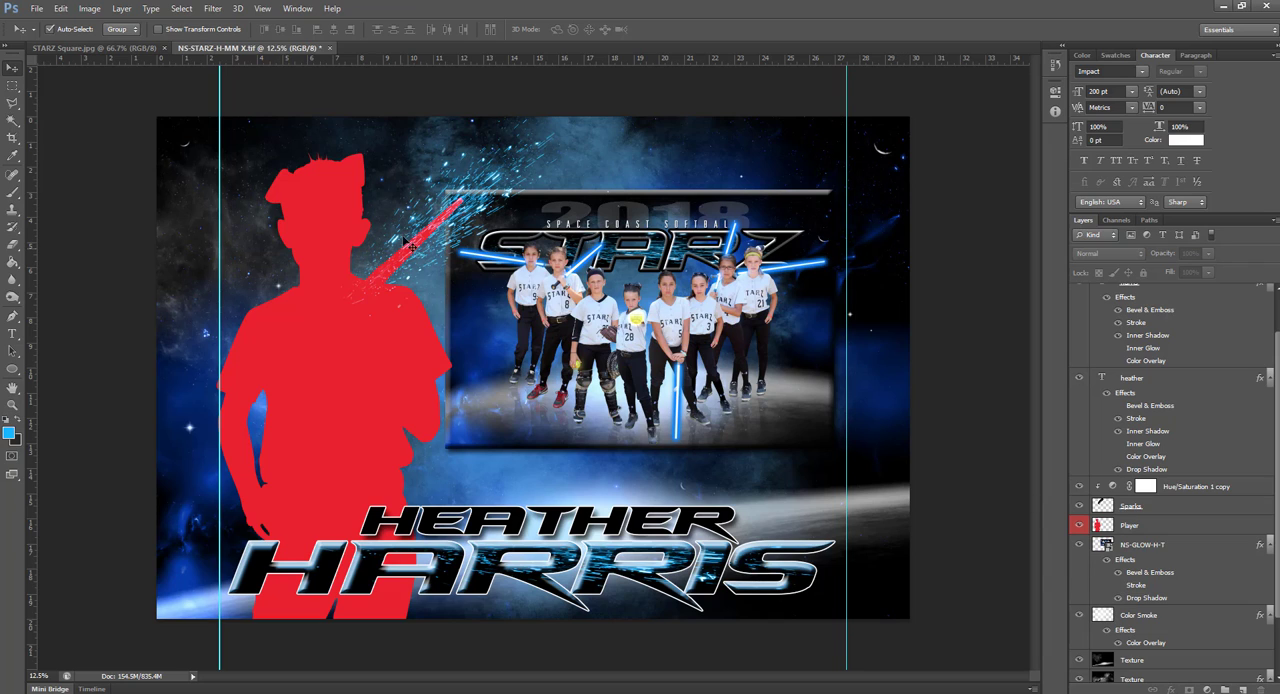
# Replace the red Player placeholder with the IMG_3465 player image, scaled to 52.73% and positioned beside the team image behind the name
pyautogui.click(300, 212)
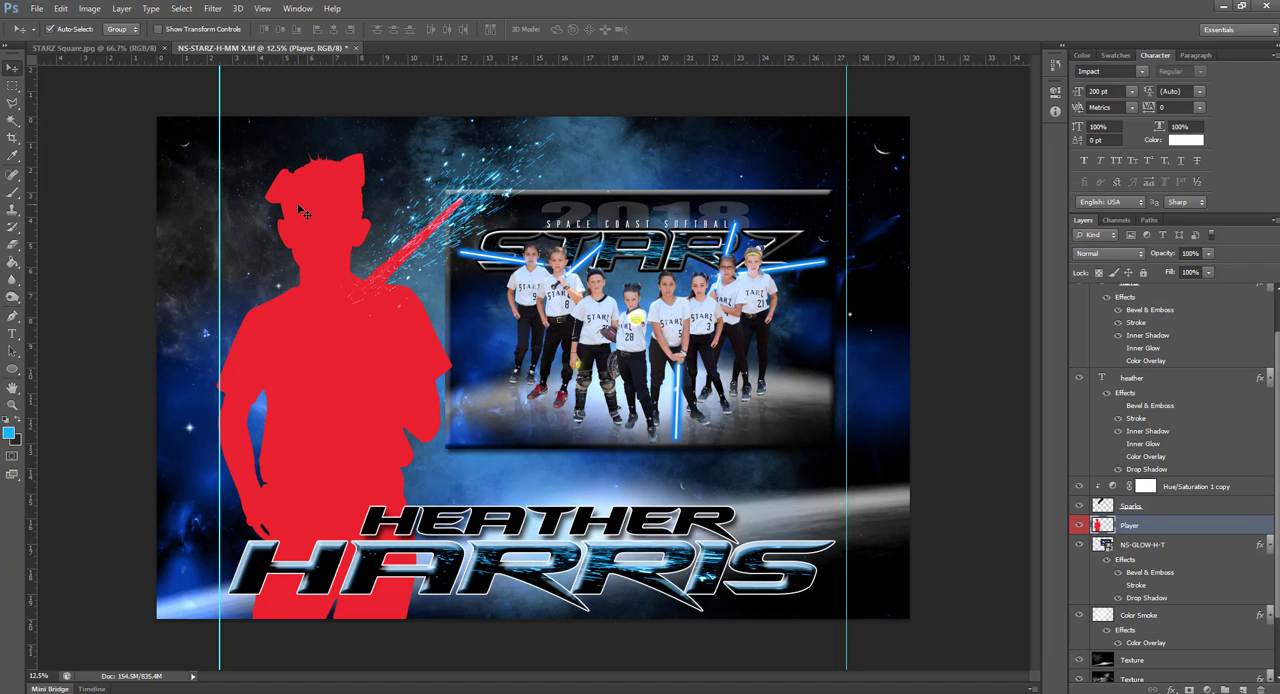
pyautogui.press('Delete')
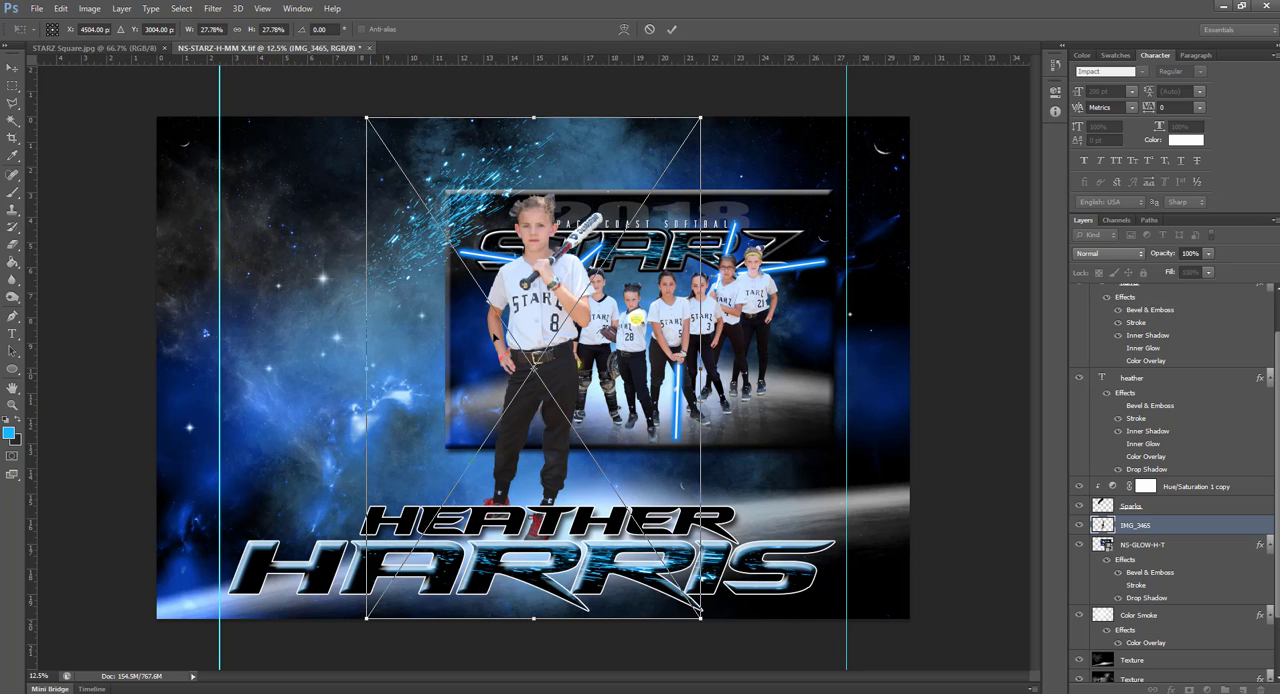
pyautogui.moveTo(700, 118); pyautogui.dragTo(876, 8)
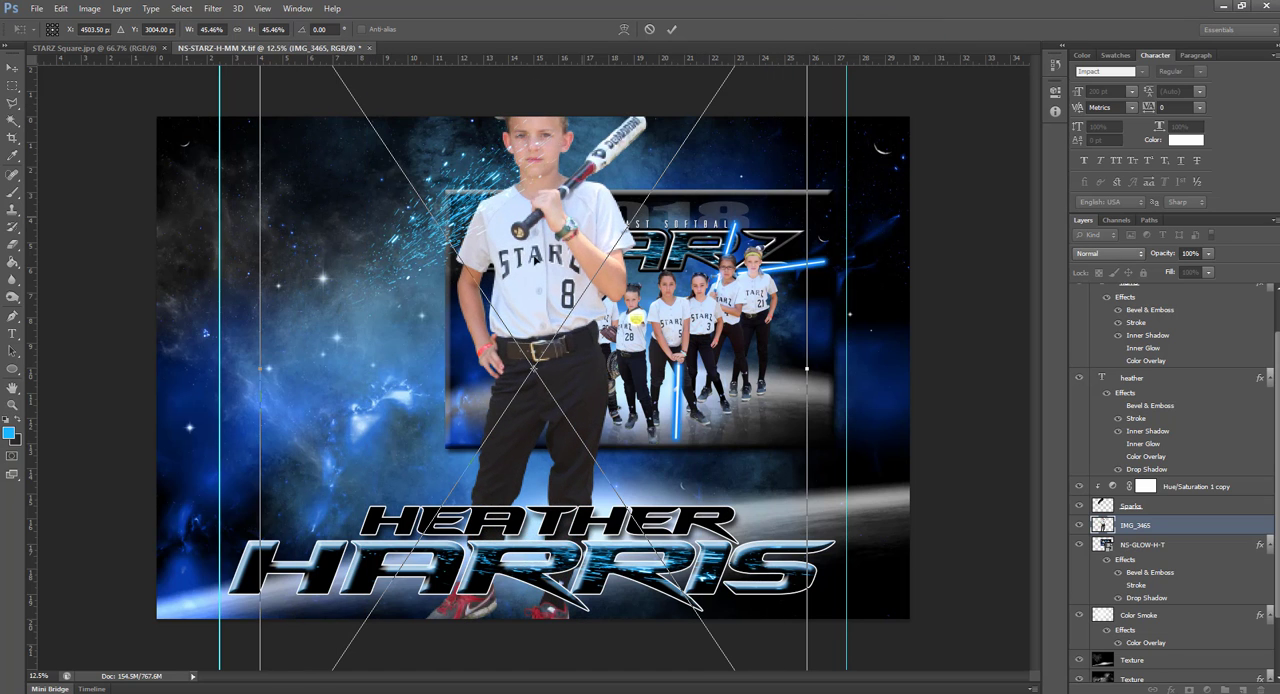
pyautogui.moveTo(583, 219); pyautogui.dragTo(362, 295)
pyautogui.scroll(-2, 362, 295)
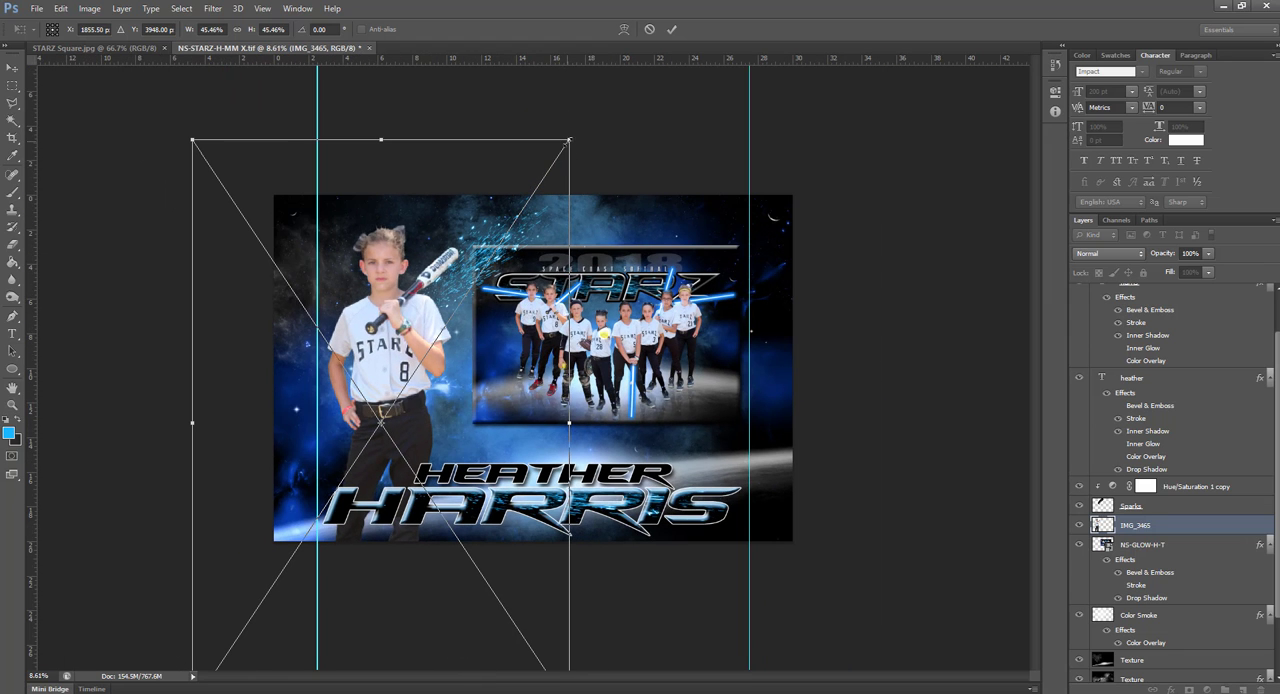
pyautogui.moveTo(568, 140); pyautogui.dragTo(599, 95)
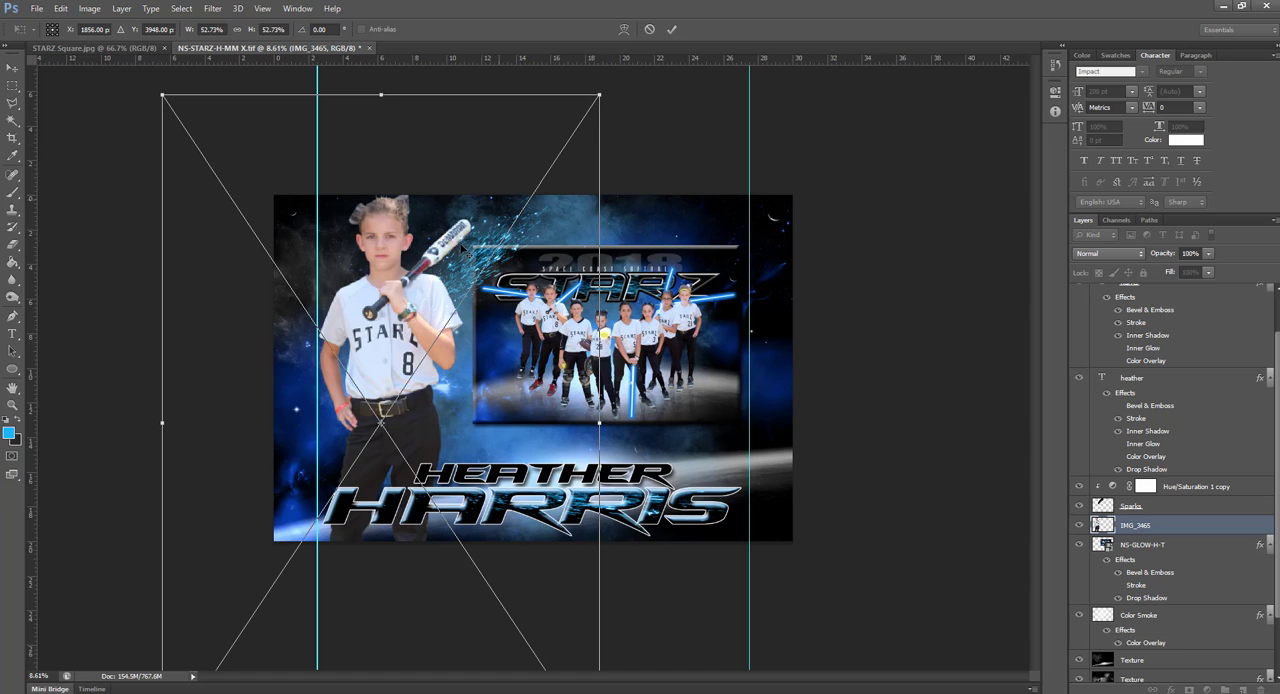
pyautogui.moveTo(405, 309); pyautogui.dragTo(408, 333)
pyautogui.press('Return')
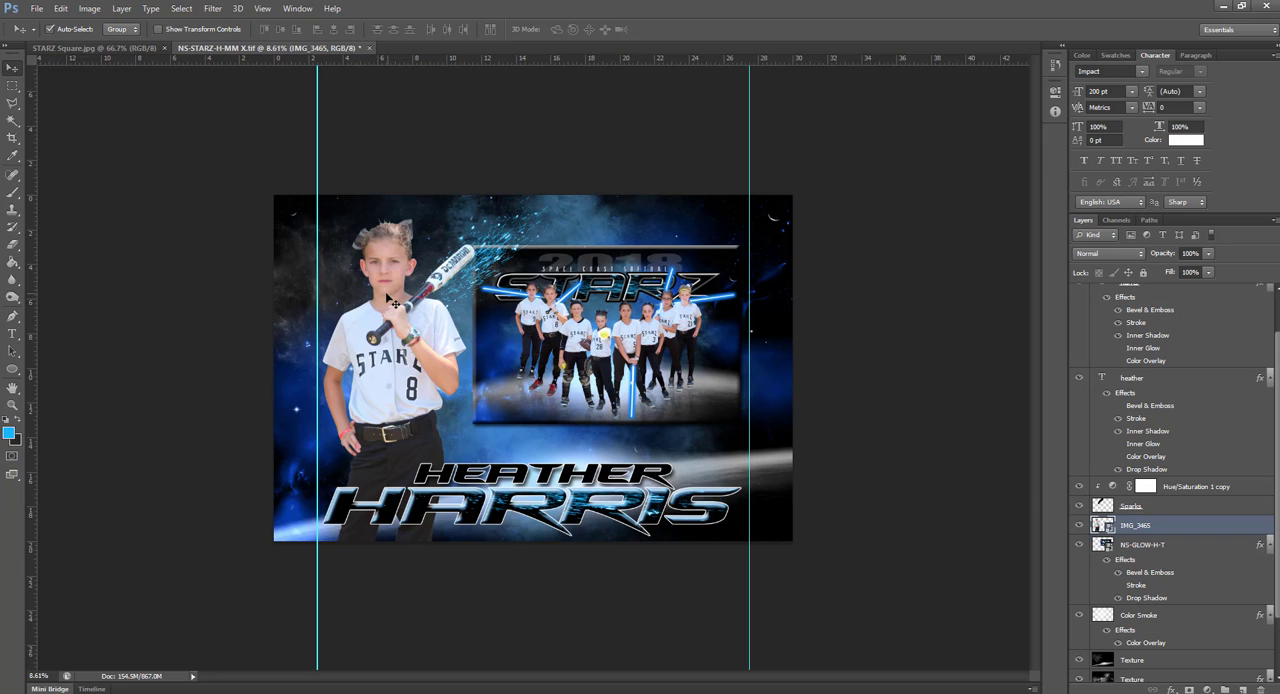
pyautogui.moveTo(386, 296); pyautogui.dragTo(392, 298)
# Rasterize the IMG_3465 layer and deepen its shadows with Levels, setting the black input level to 23
pyautogui.rightClick(1166, 530)
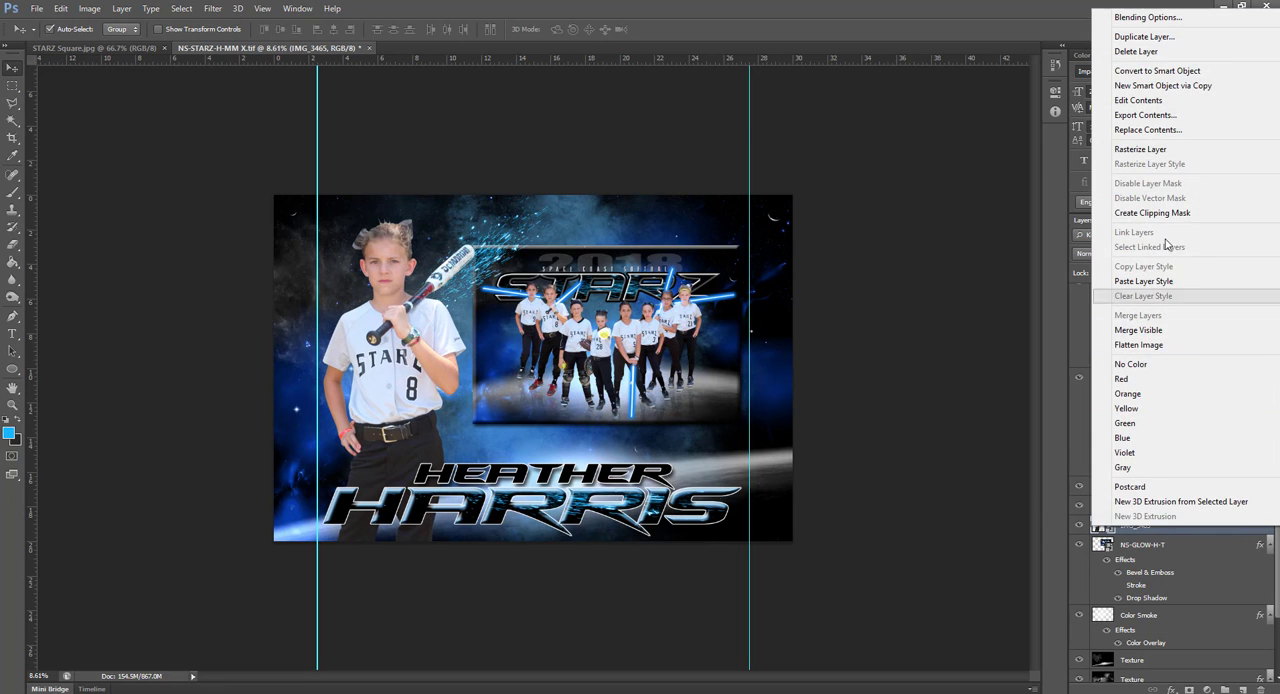
pyautogui.click(1155, 151)
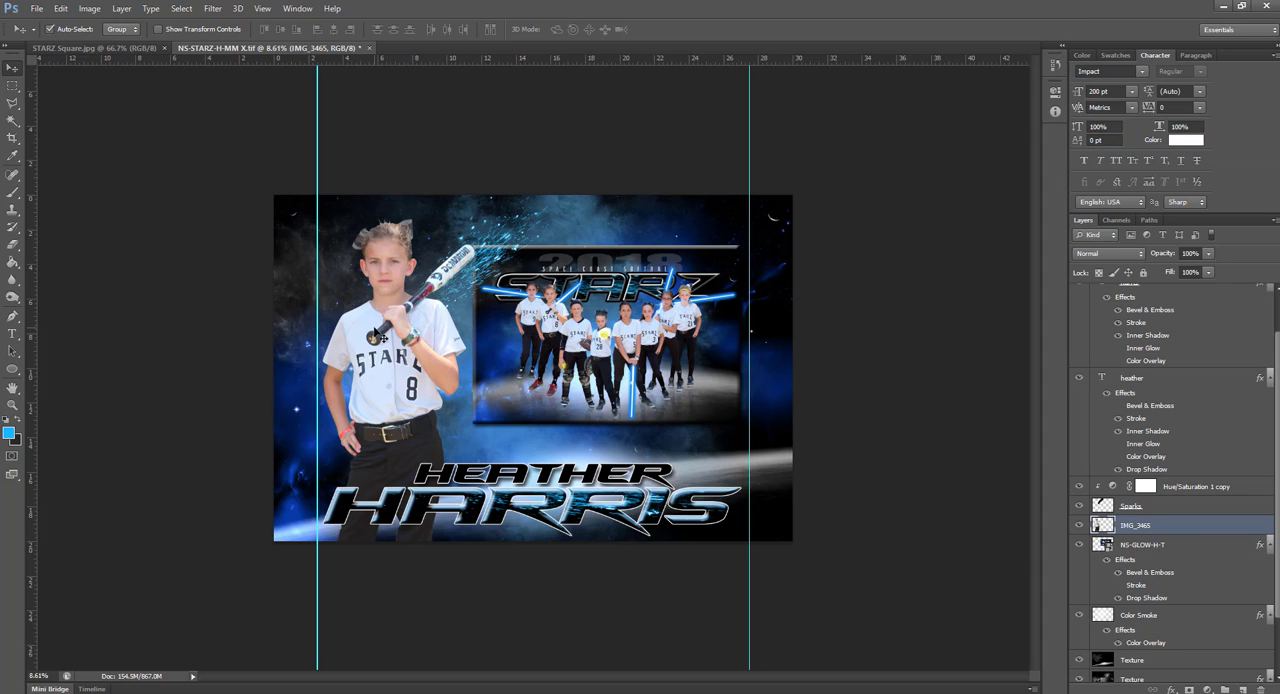
pyautogui.scroll(5, 380, 332)
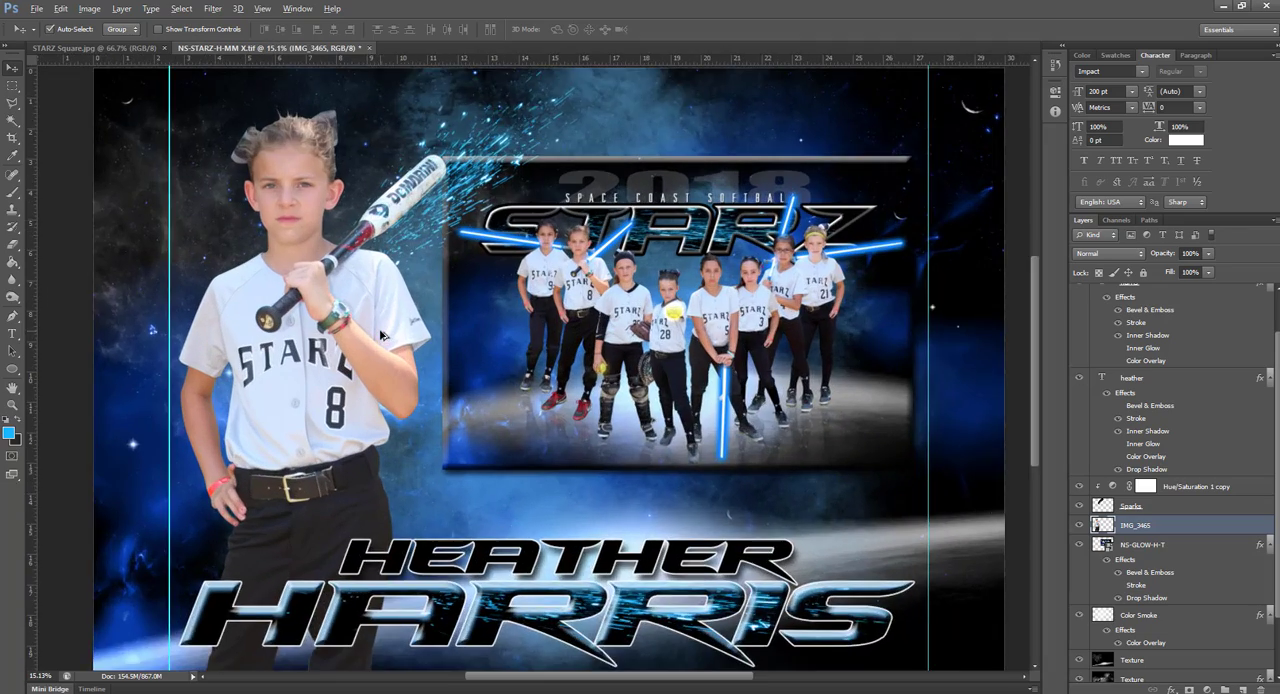
pyautogui.scroll(3, 380, 335)
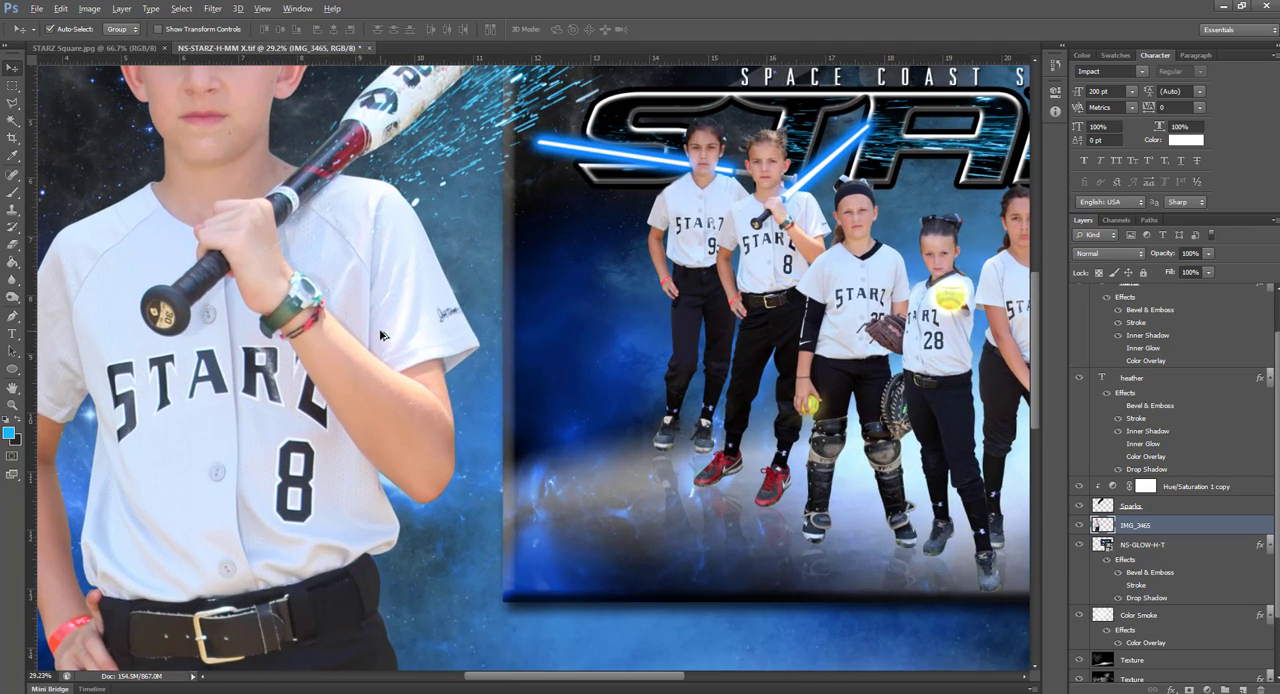
pyautogui.moveTo(415, 263); pyautogui.dragTo(447, 452)
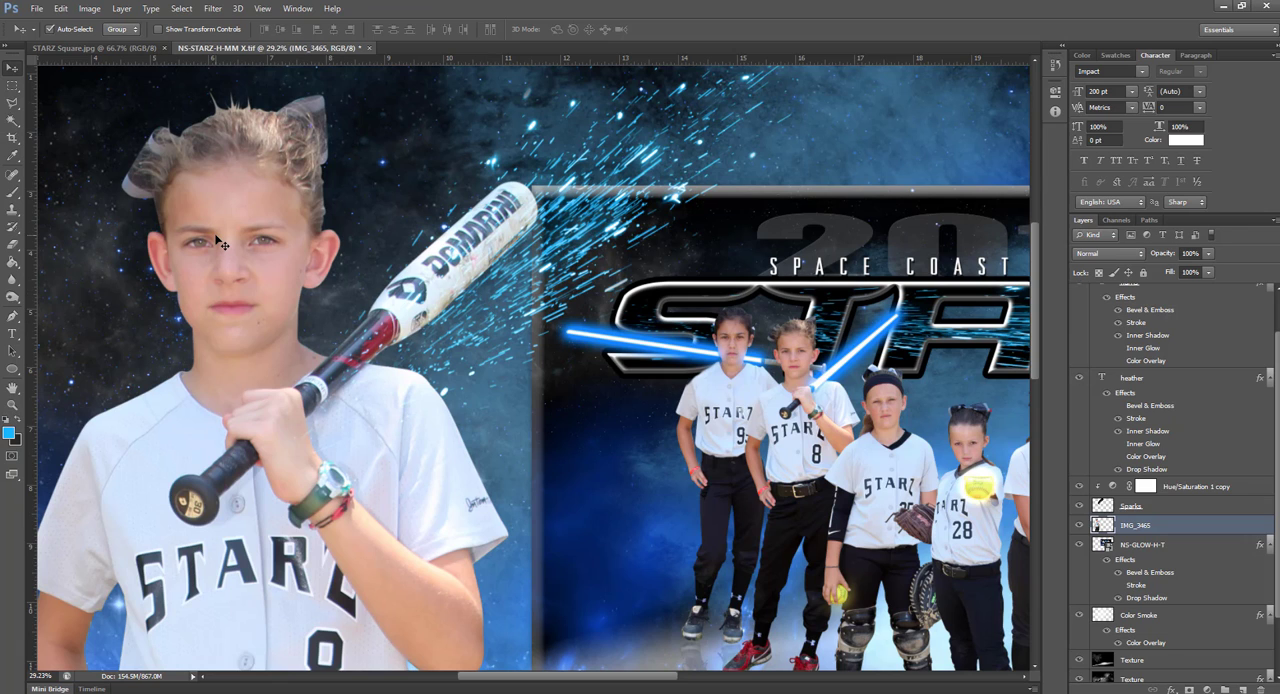
pyautogui.hotkey('ctrl', 'l')
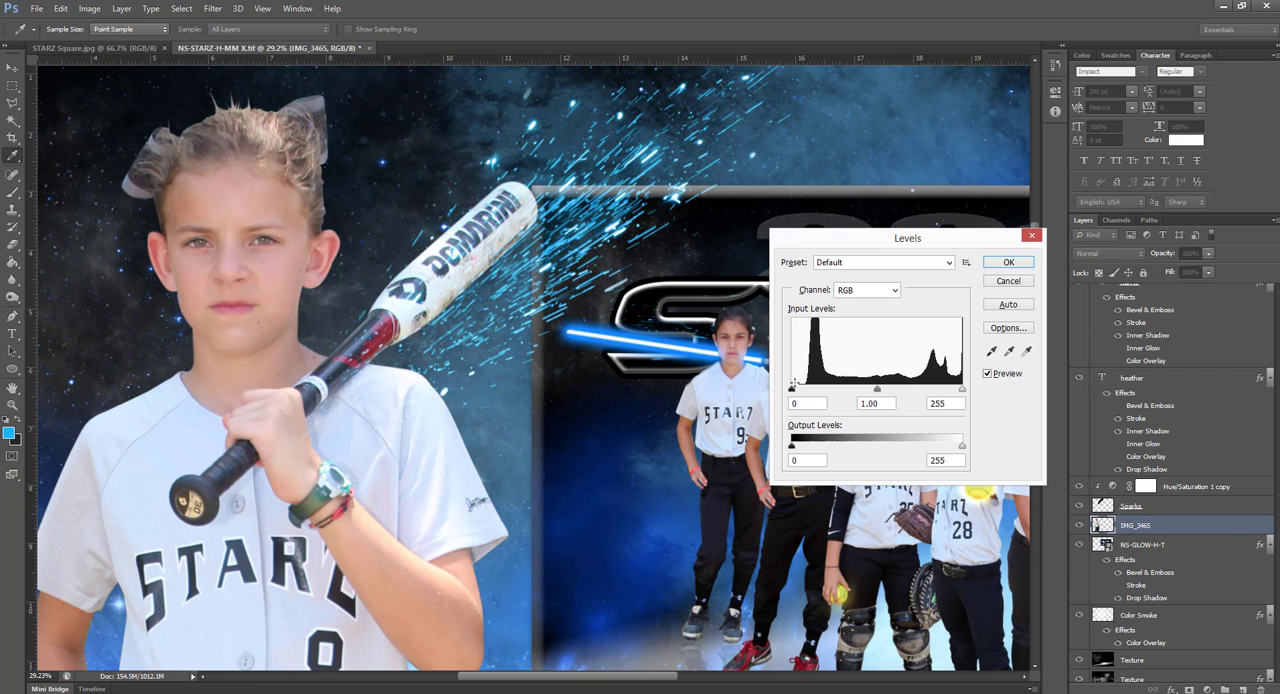
pyautogui.moveTo(793, 391); pyautogui.dragTo(808, 391)
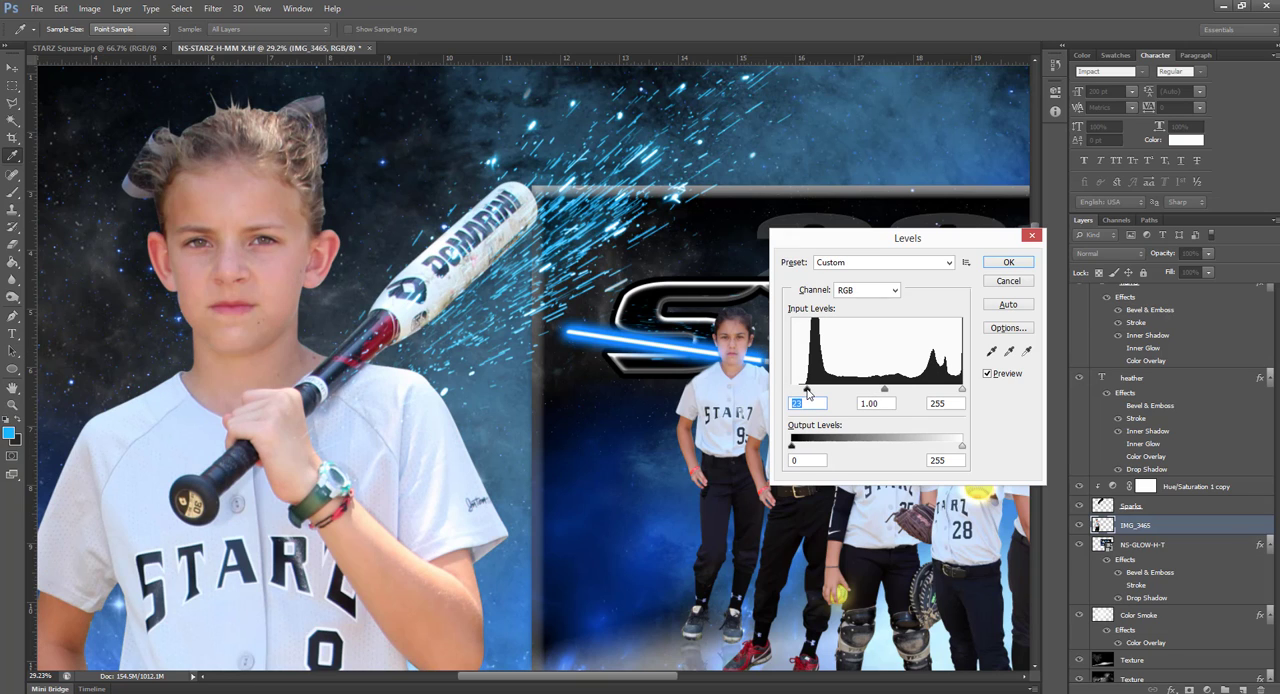
pyautogui.click(1008, 262)
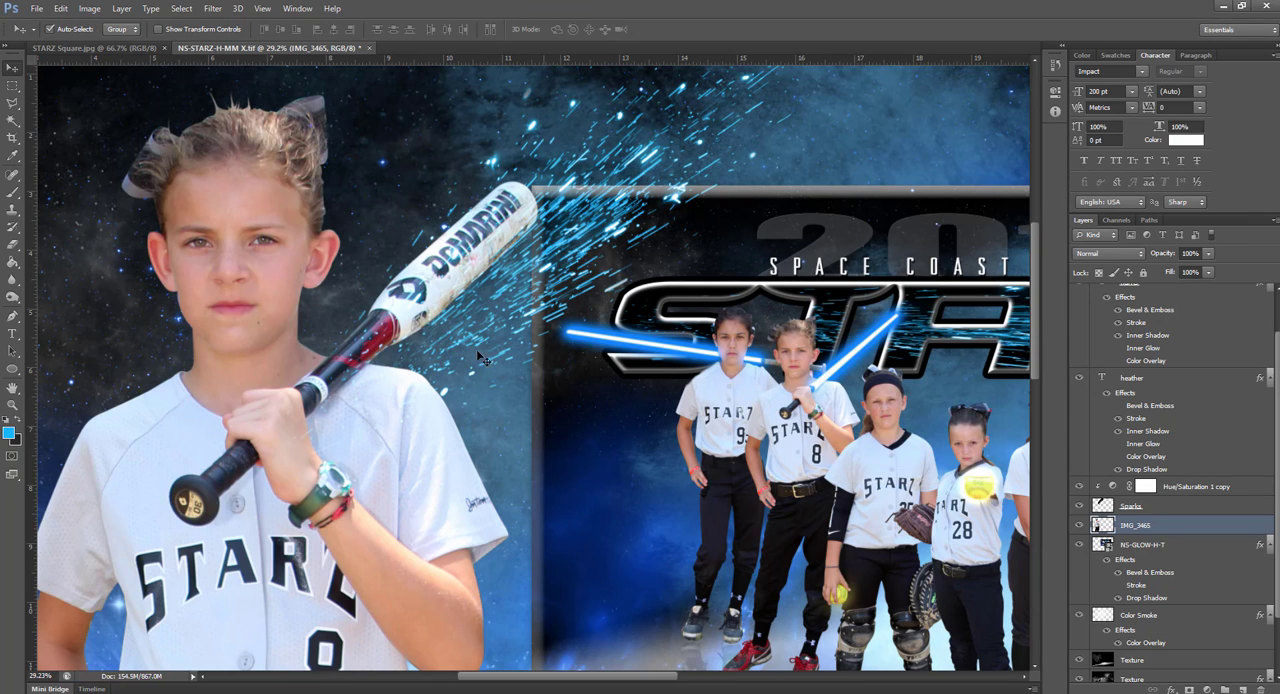
# Lasso the bat's barrel above the player's shoulder, delete it and clear the selection
pyautogui.click(12, 105)
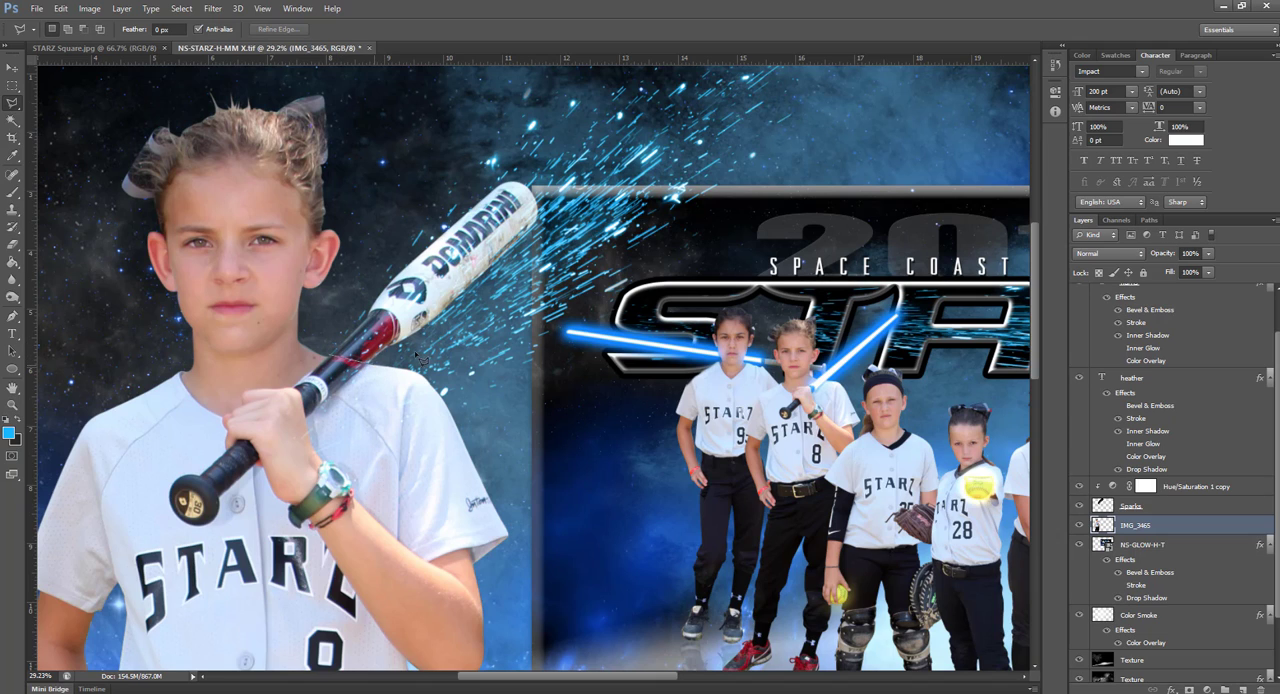
pyautogui.moveTo(562, 180)
pyautogui.mouseDown()
pyautogui.moveTo(542, 157)
pyautogui.moveTo(454, 170)
pyautogui.moveTo(322, 290)
pyautogui.moveTo(336, 352)
pyautogui.mouseUp()
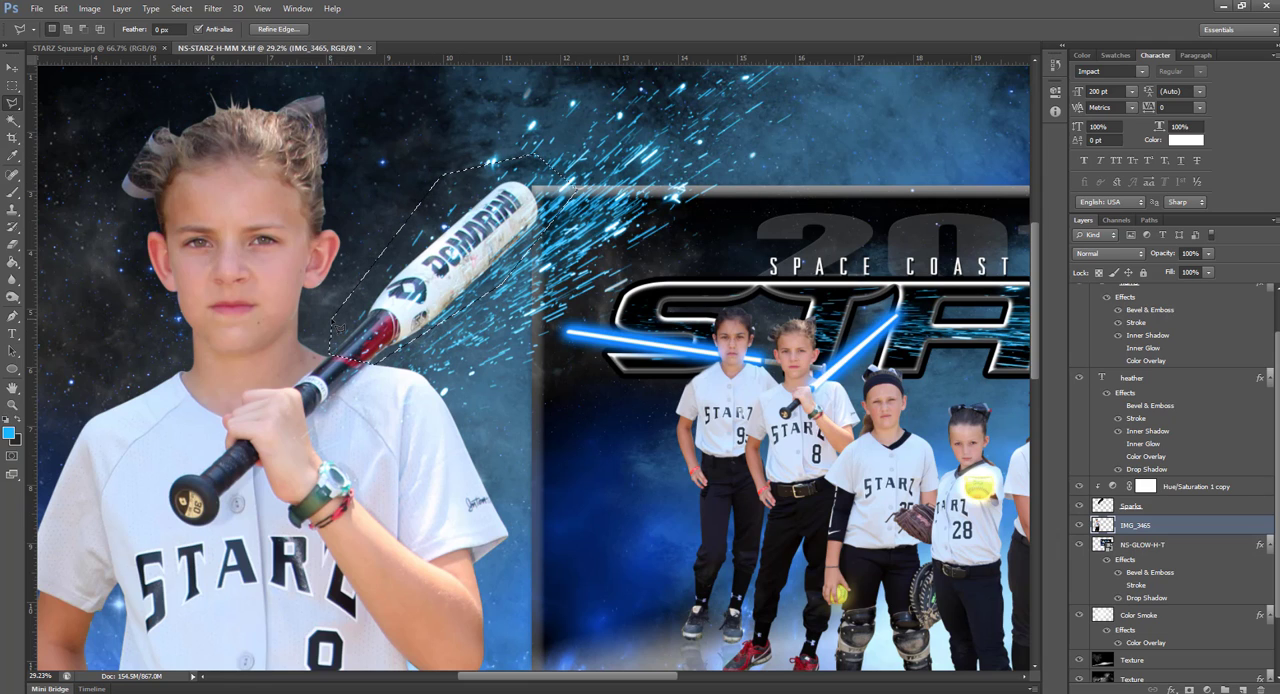
pyautogui.press('Delete')
pyautogui.hotkey('ctrl', 'd')
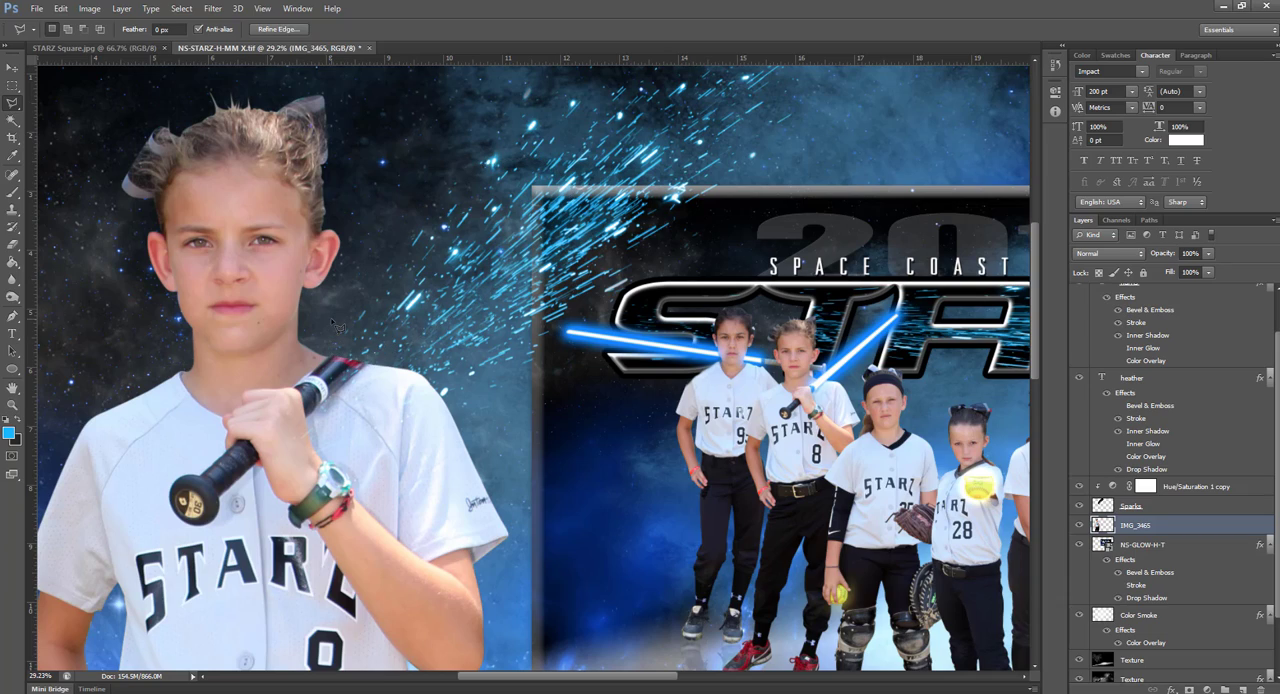
# Draw a long, narrow Polygonal Lasso selection for a saber blade from the bat's cut end to beyond the upper canvas edge
pyautogui.scroll(-2, 470, 320)
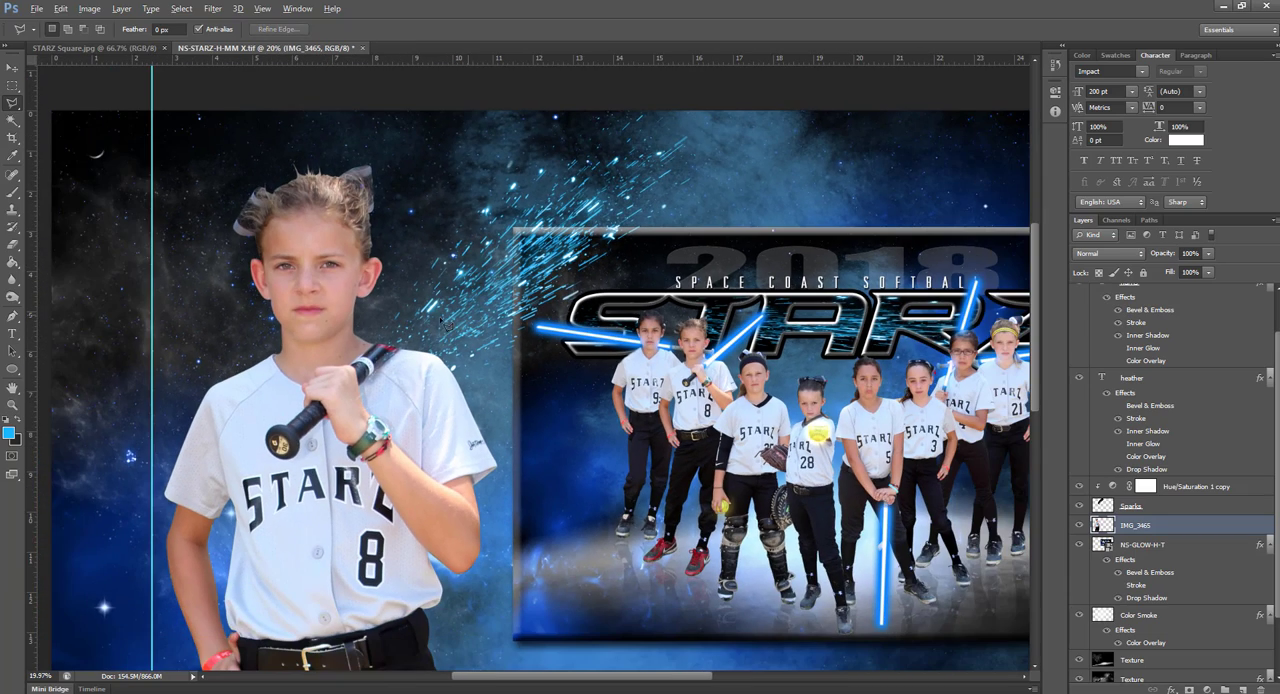
pyautogui.scroll(2, 378, 391)
pyautogui.scroll(2, 378, 391)
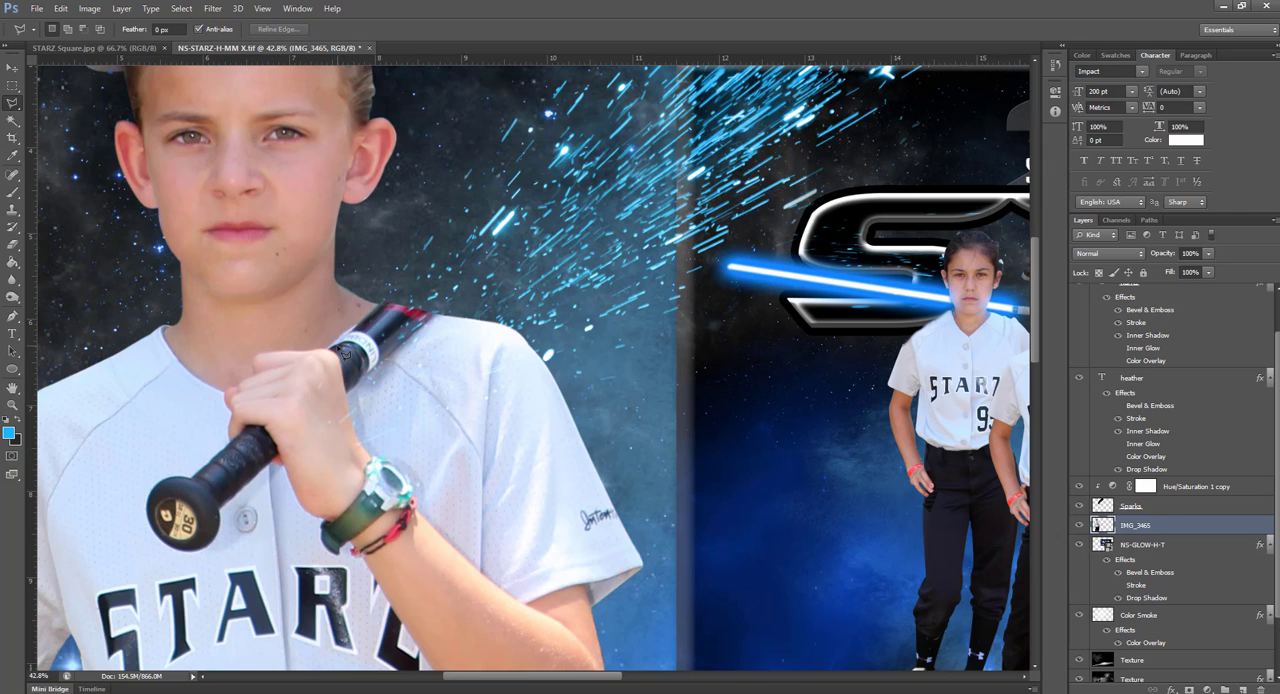
pyautogui.scroll(3, 344, 352)
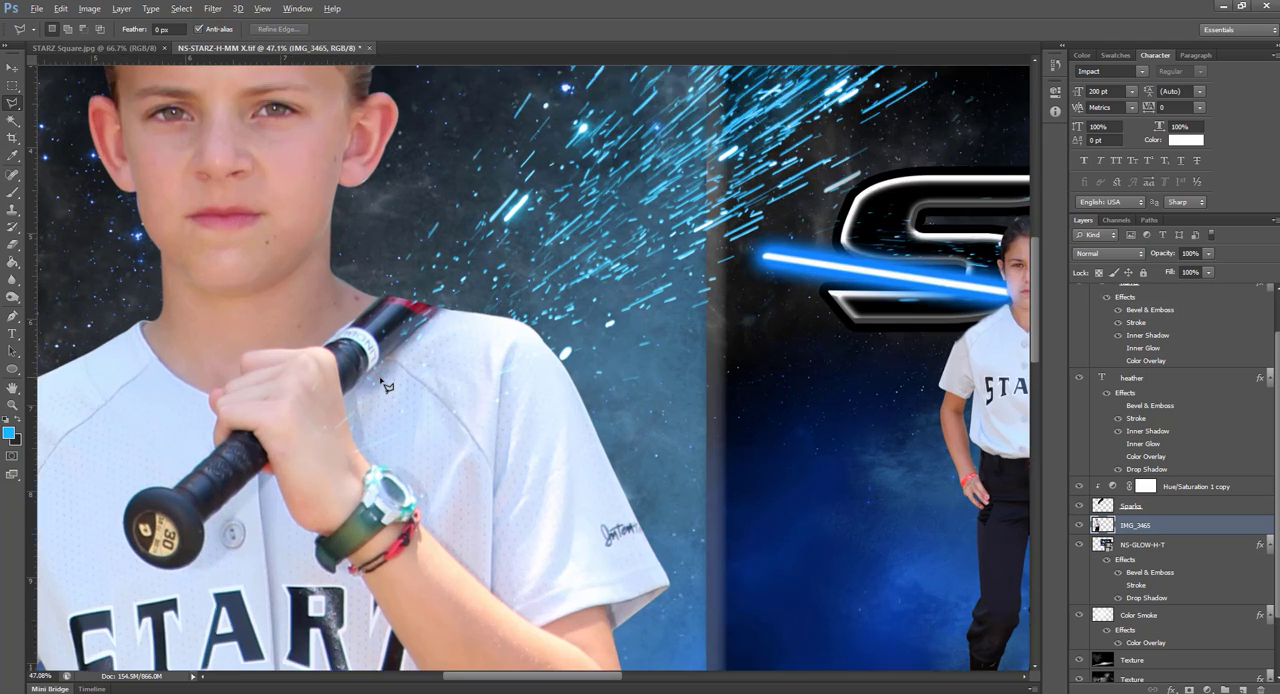
pyautogui.press('alt')
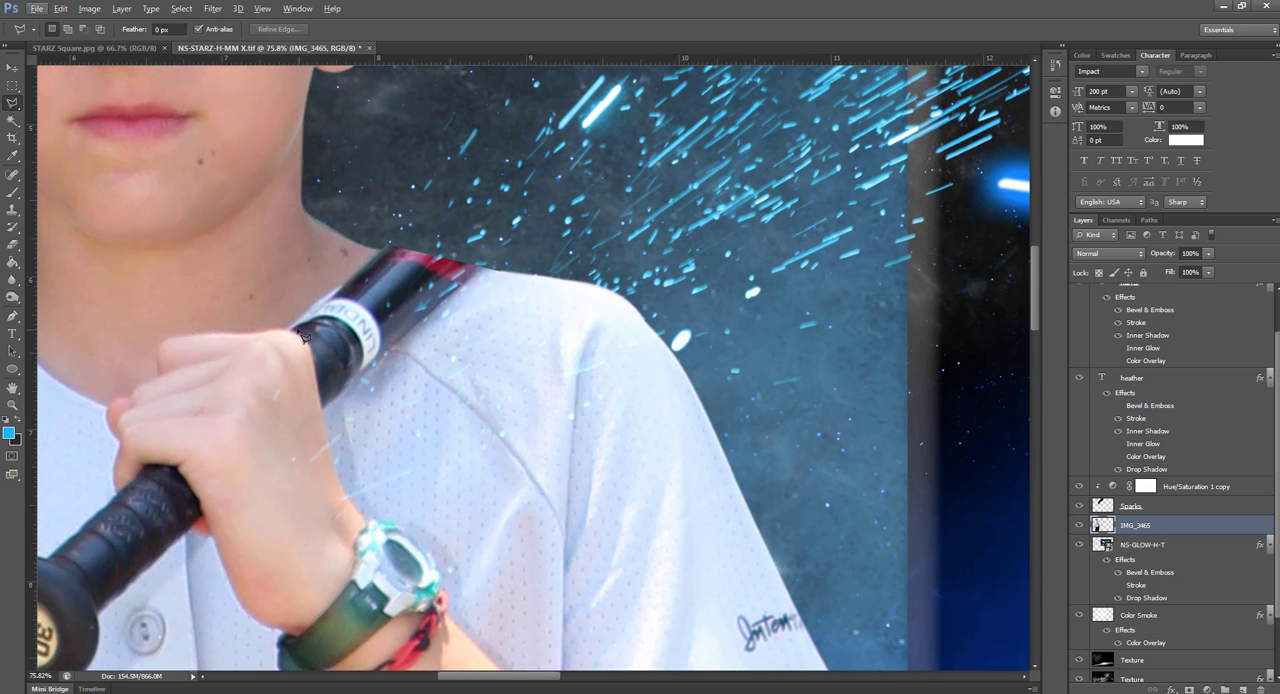
pyautogui.press('alt')
pyautogui.moveTo(345, 370); pyautogui.dragTo(352, 392)
pyautogui.scroll(-5, 510, 248)
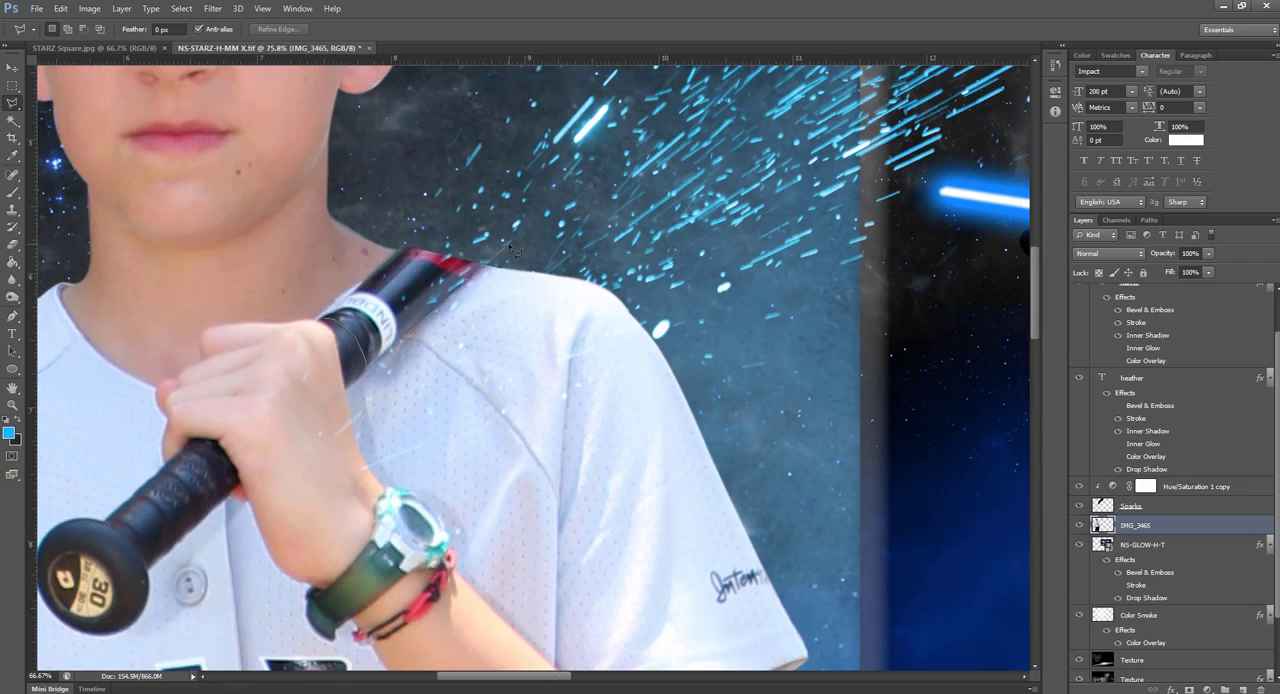
pyautogui.scroll(-1, 510, 248)
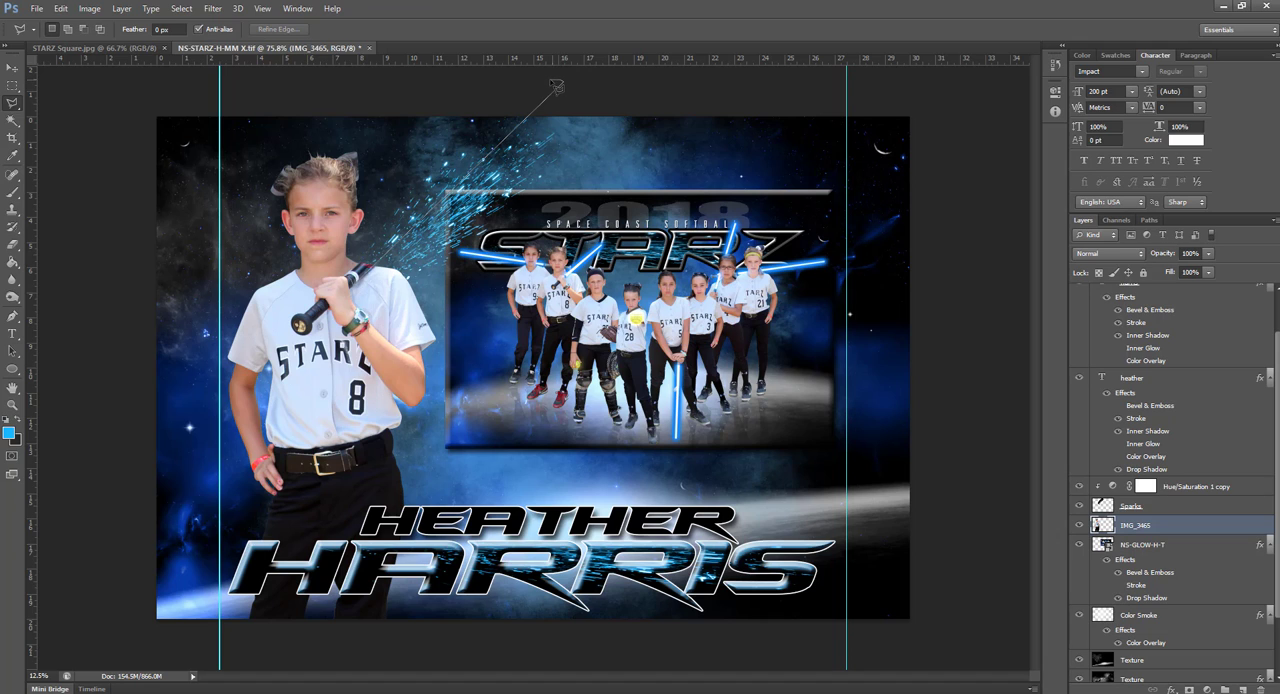
pyautogui.click(557, 88)
pyautogui.click(354, 281)
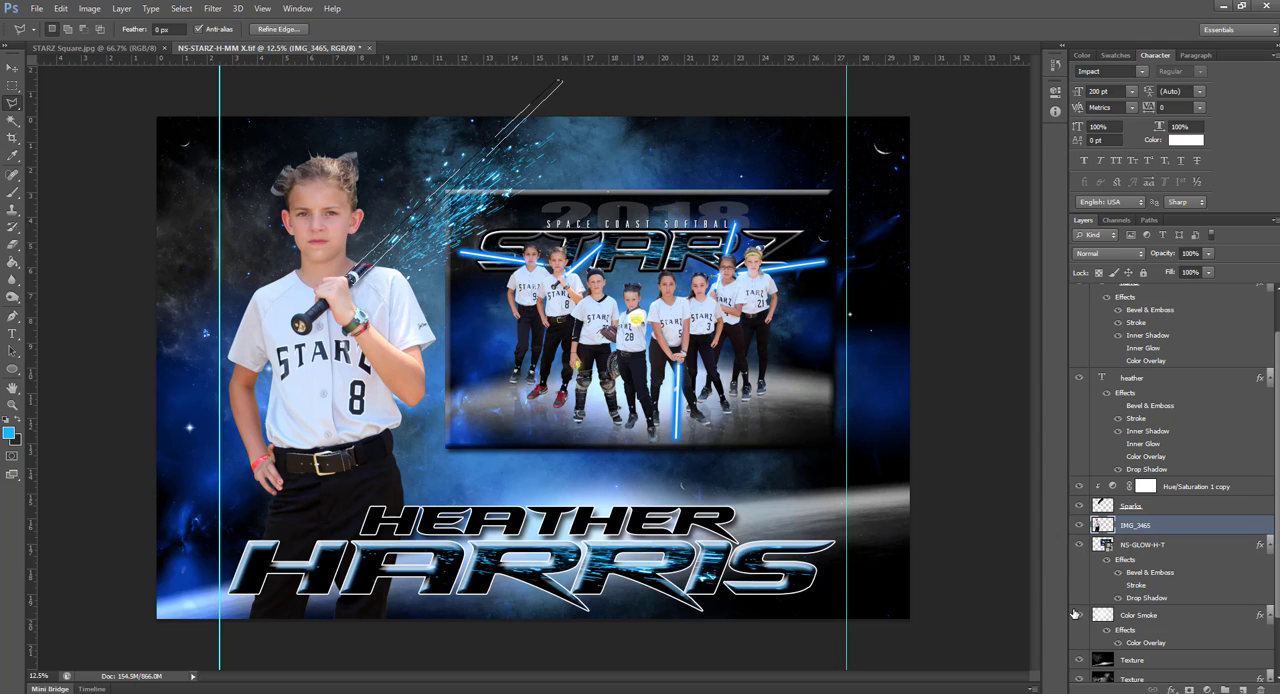
# Fill the blade selection with a white (ffffff) Solid Color fill layer
pyautogui.click(1209, 689)
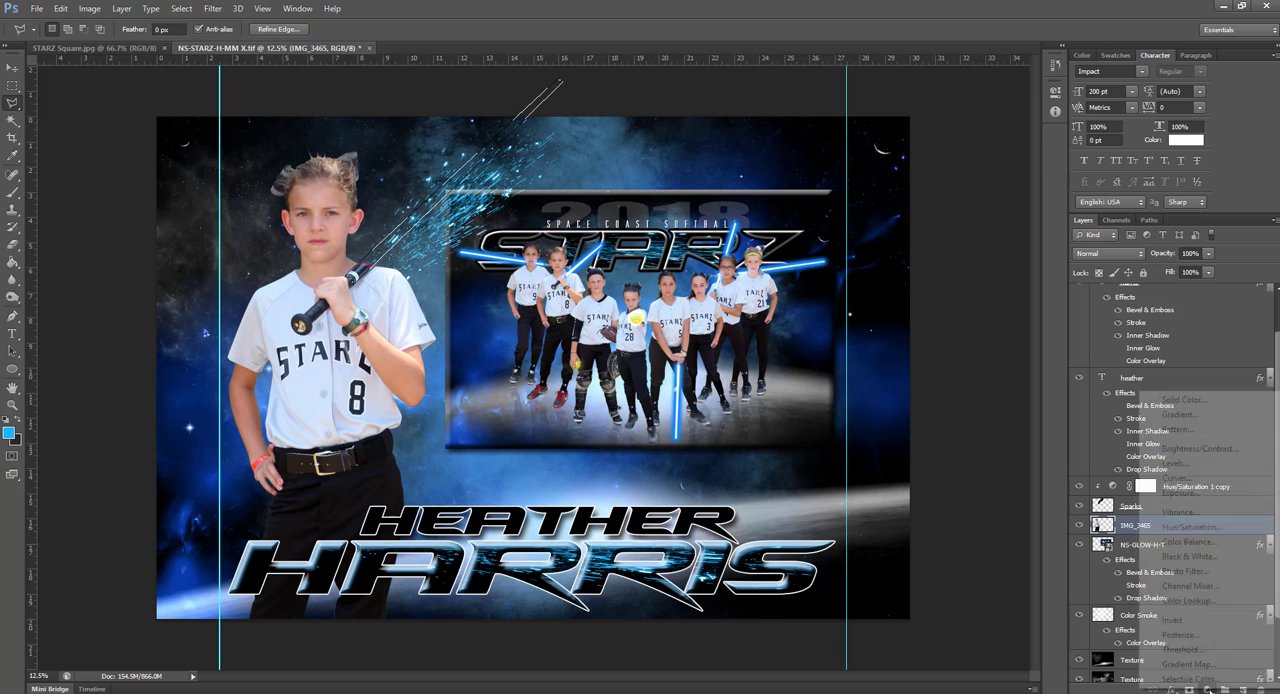
pyautogui.click(1190, 400)
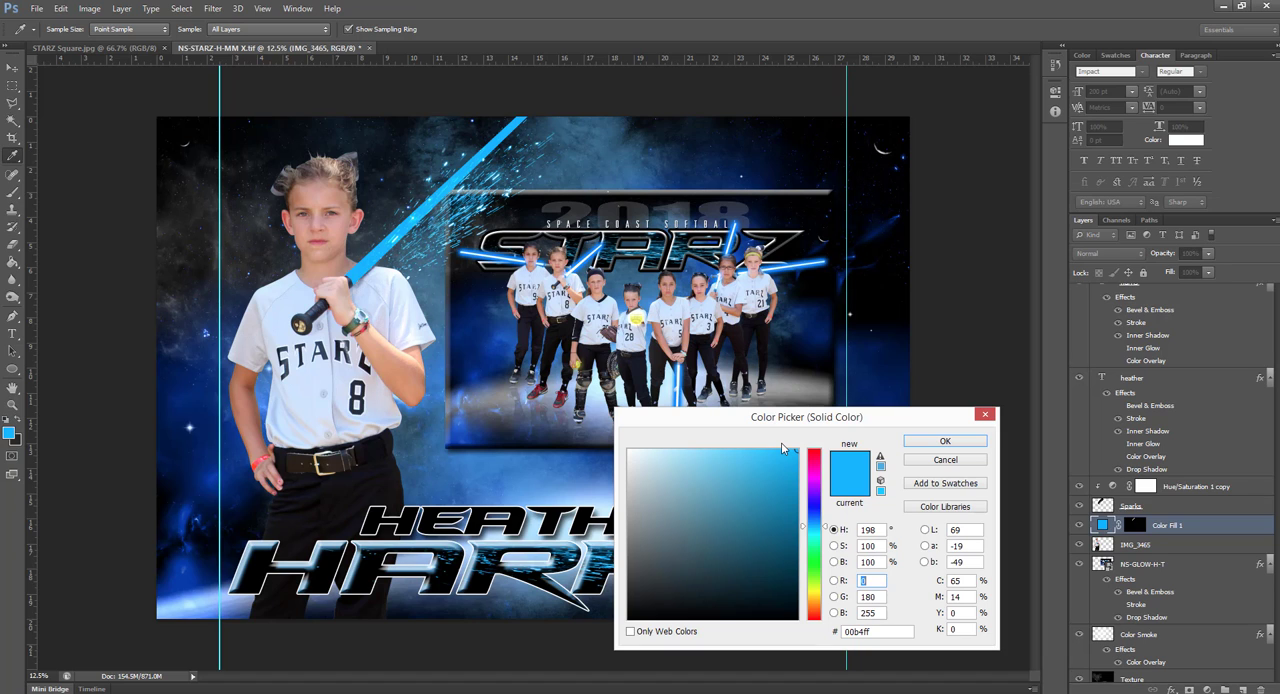
pyautogui.moveTo(648, 456); pyautogui.dragTo(598, 449)
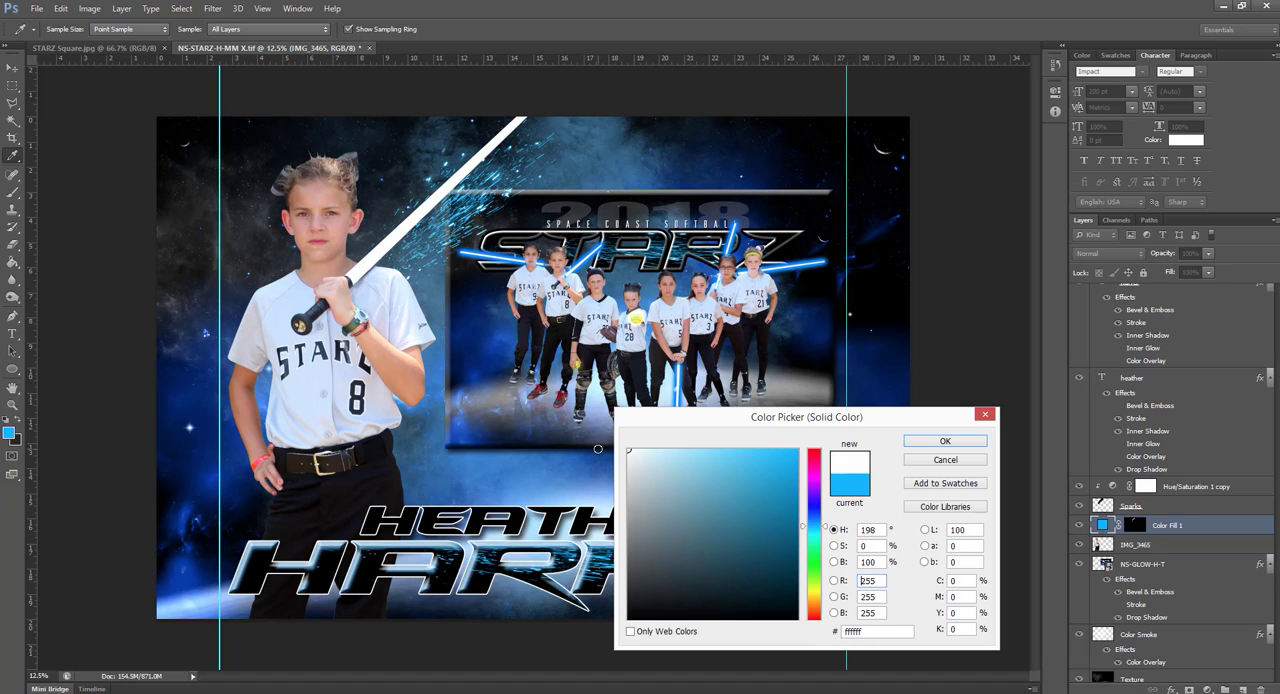
pyautogui.click(945, 441)
pyautogui.press('l')
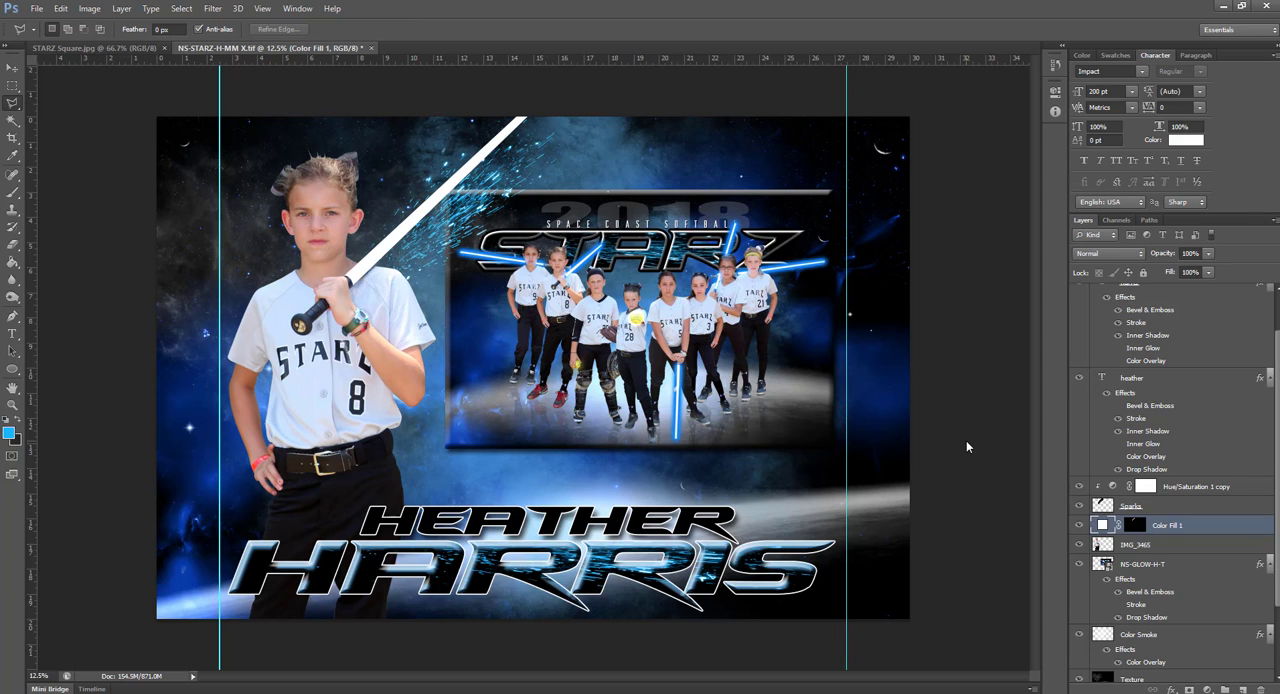
# Add an Outer Glow effect to the blade's Color Fill 1 layer and choose a saturated blue glow color
pyautogui.click(1136, 528)
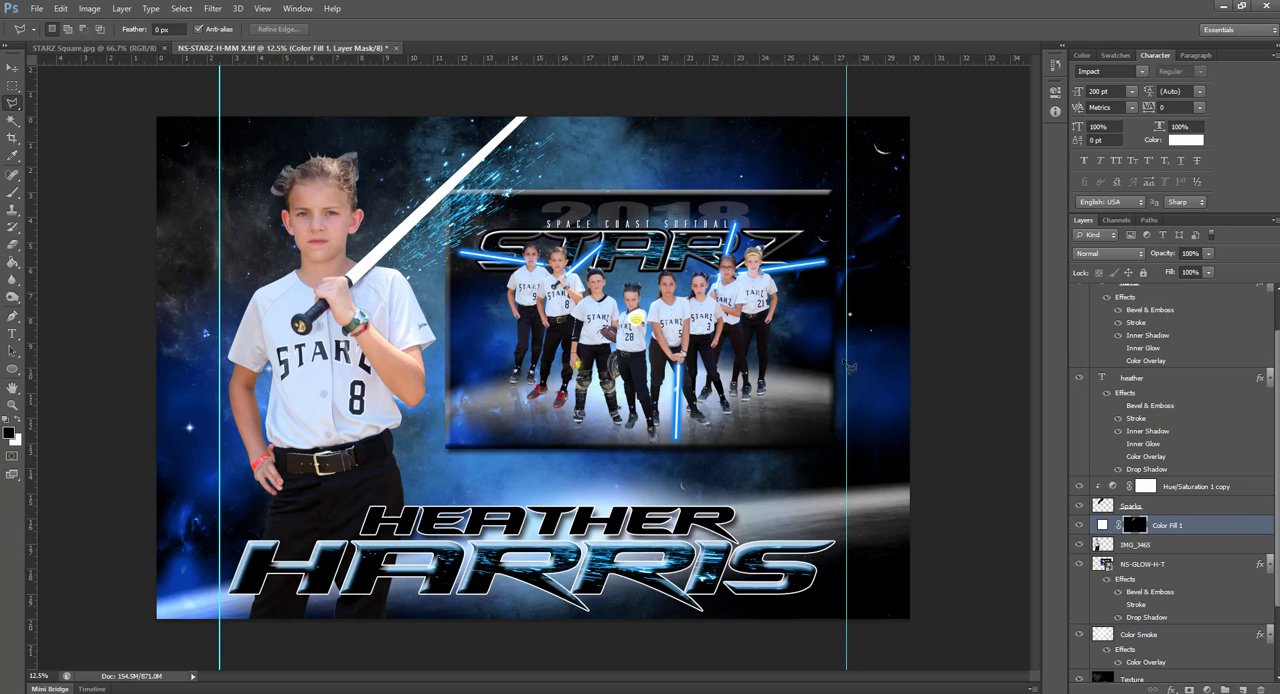
pyautogui.click(1203, 527)
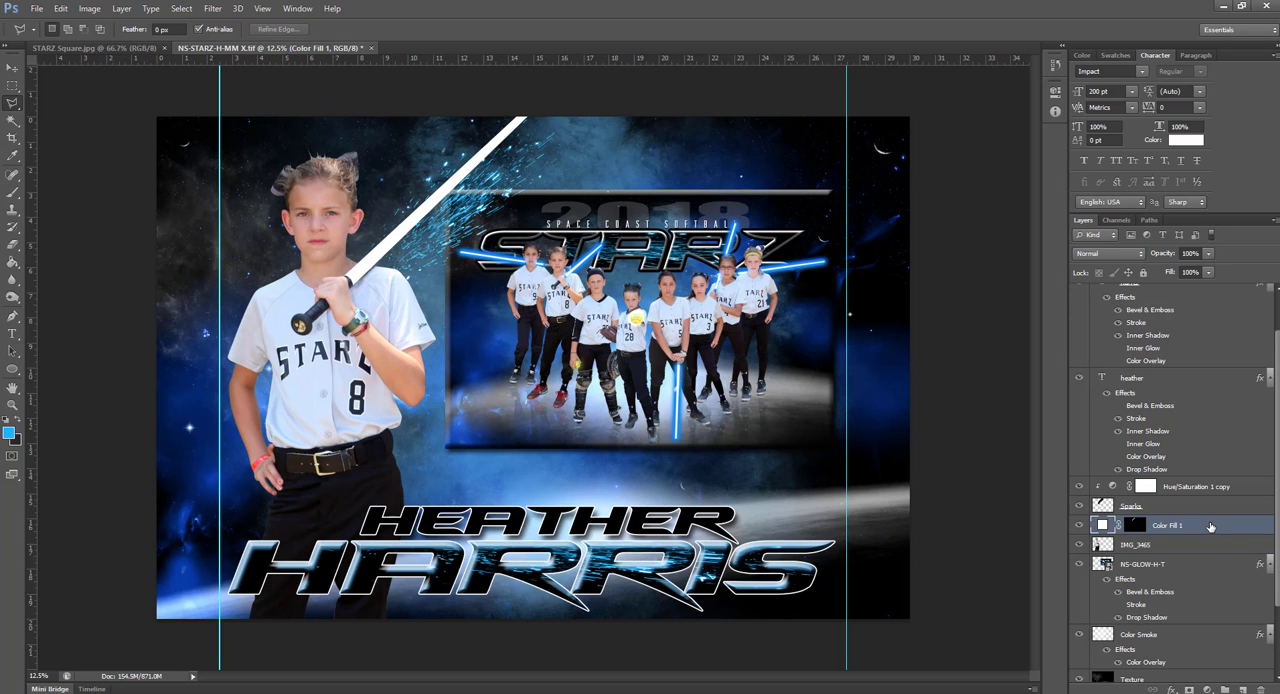
pyautogui.doubleClick(1213, 527)
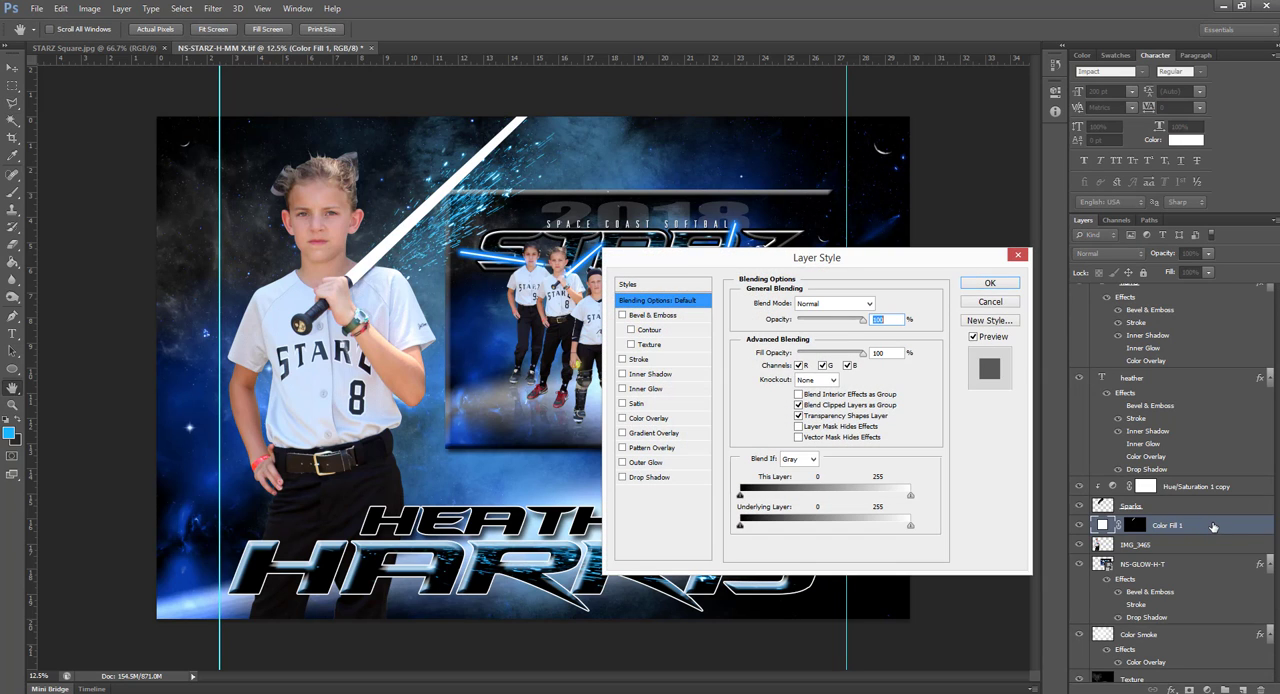
pyautogui.click(645, 463)
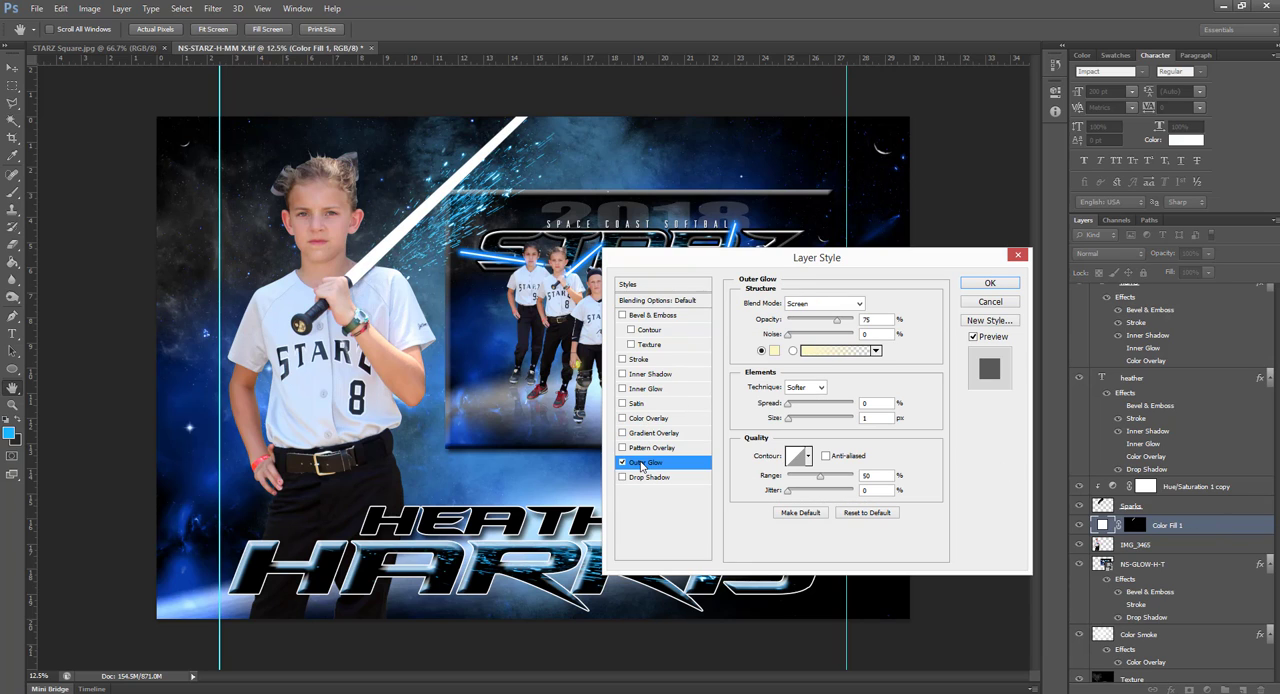
pyautogui.click(773, 352)
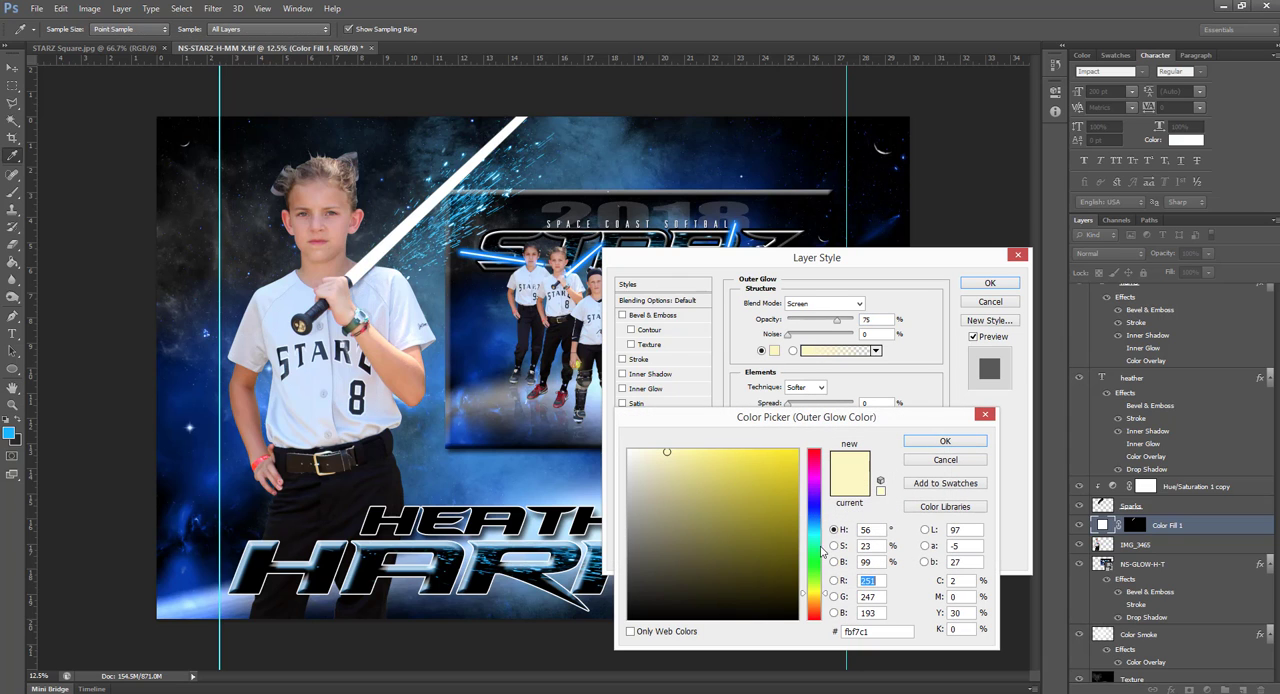
pyautogui.click(823, 519)
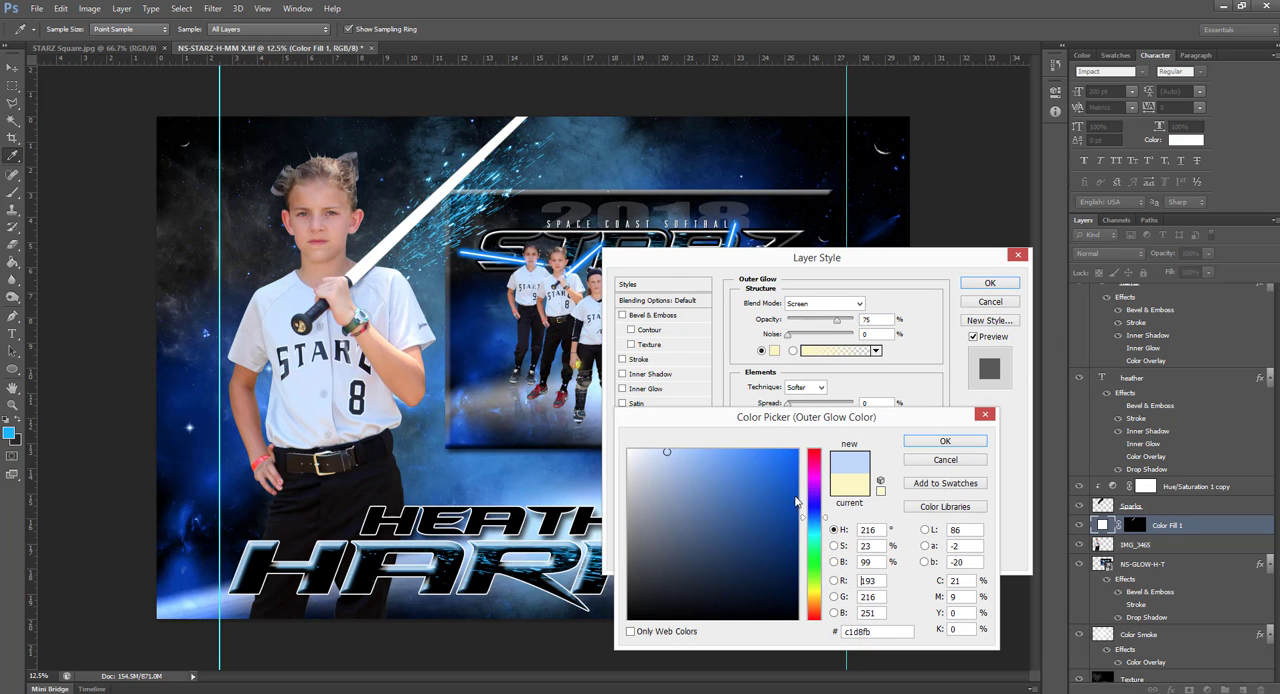
pyautogui.click(797, 500)
pyautogui.click(938, 442)
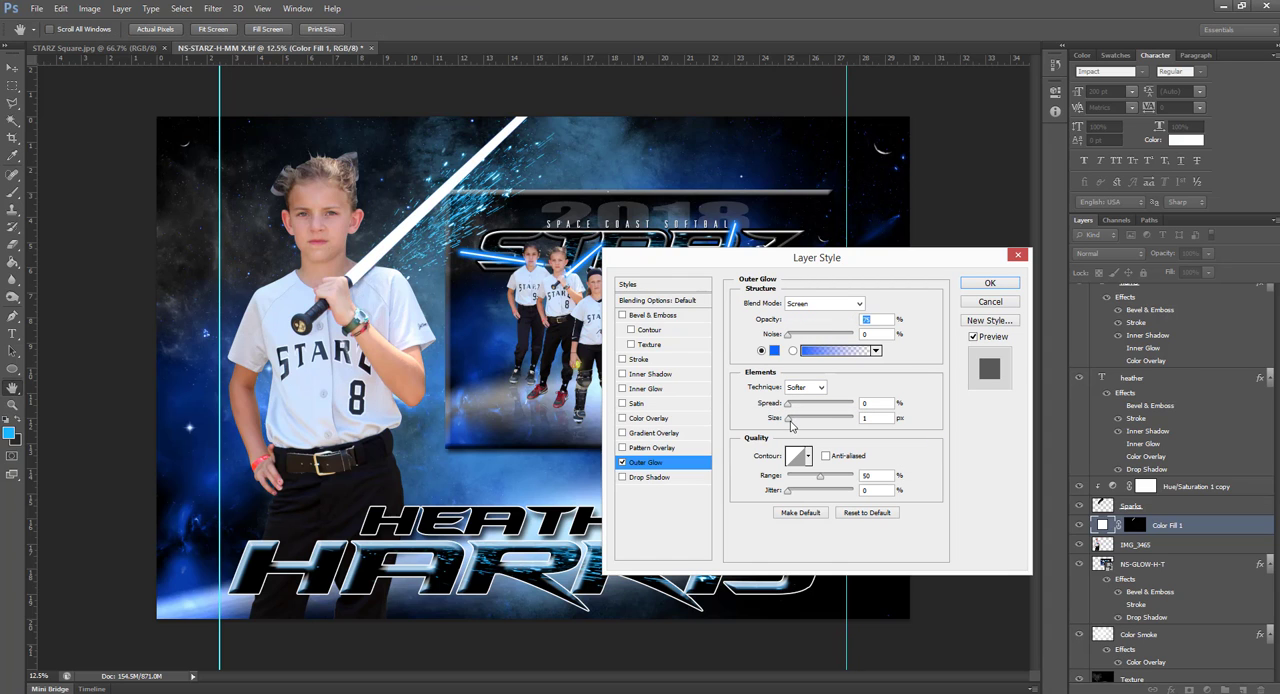
# Set the blade's Outer Glow to 11% spread, 240 px size and 100% opacity, and apply the layer style
pyautogui.moveTo(791, 424); pyautogui.dragTo(852, 416)
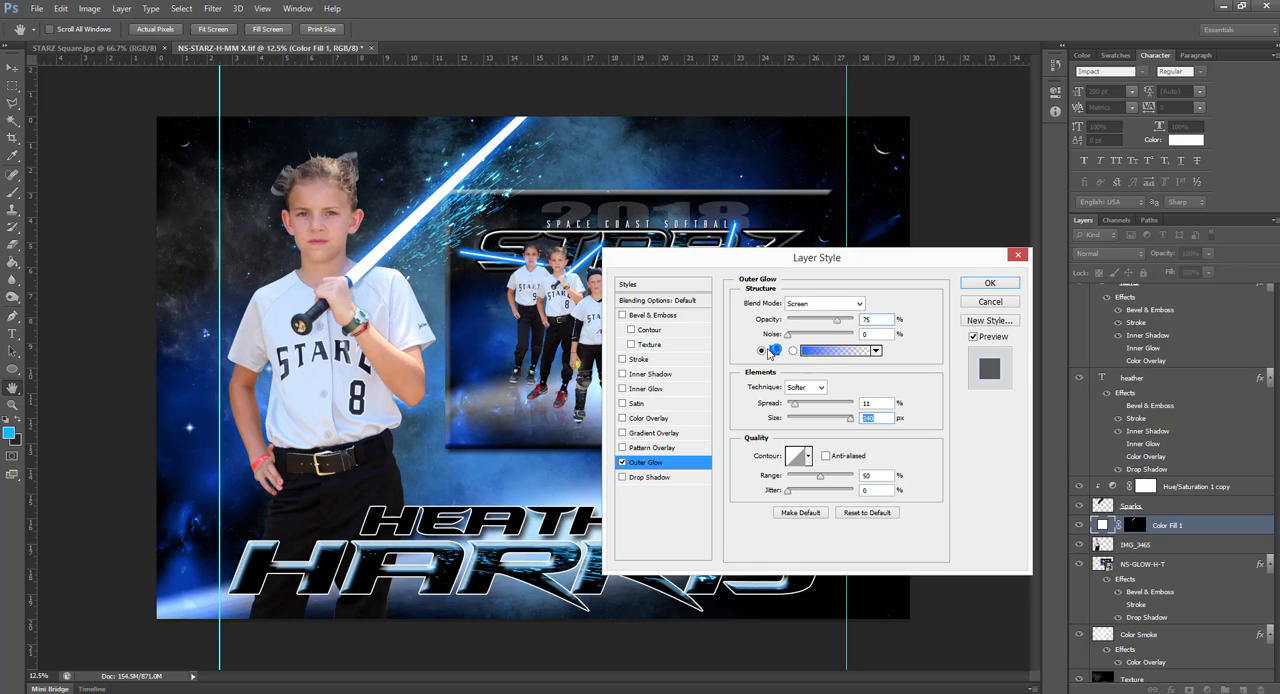
pyautogui.moveTo(842, 323); pyautogui.dragTo(861, 320)
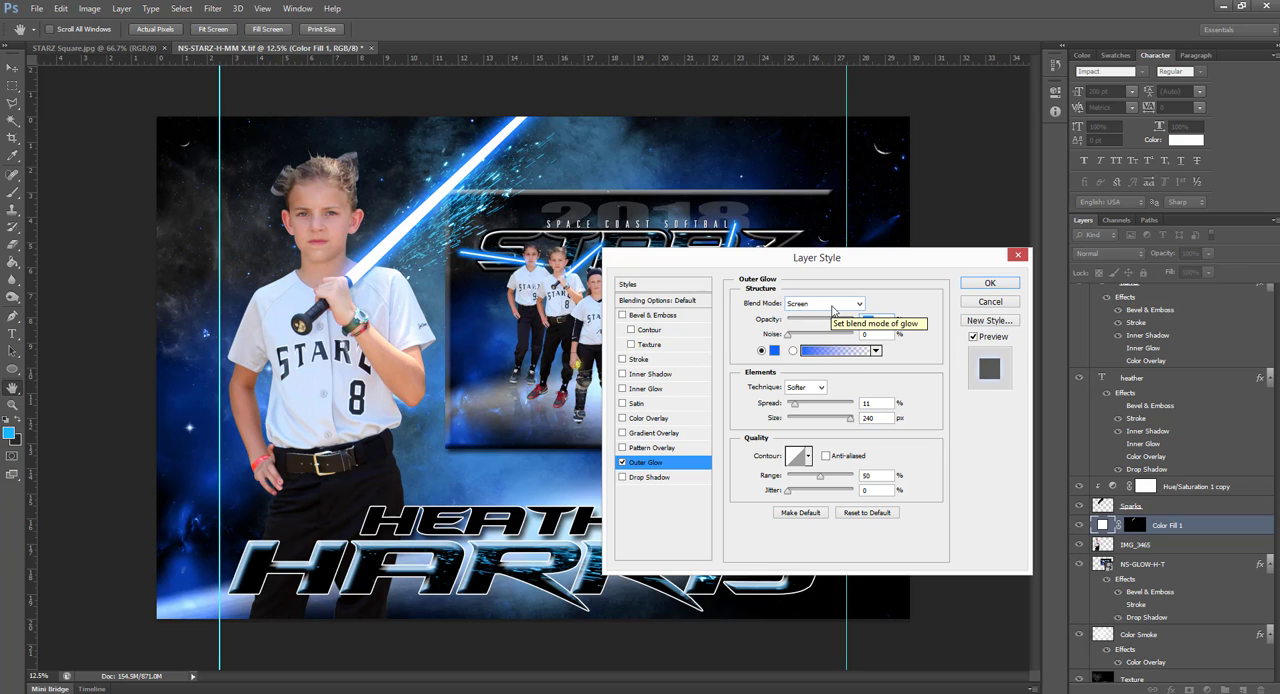
pyautogui.click(988, 283)
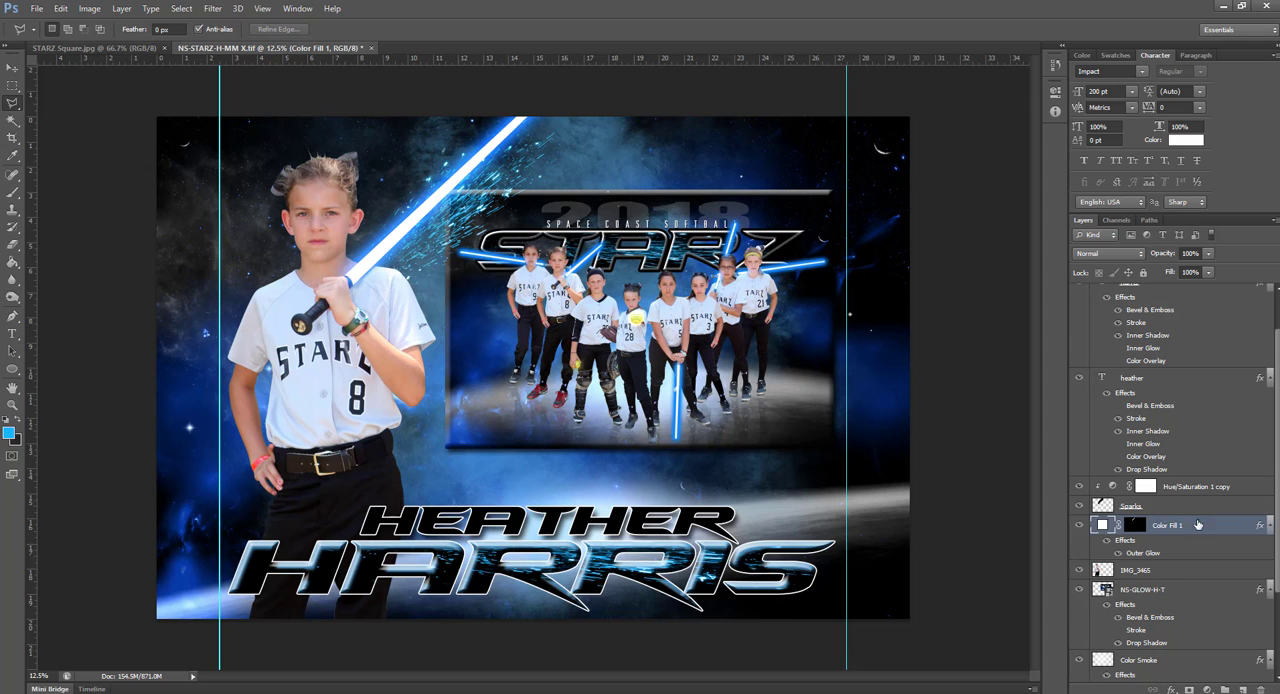
# Rasterize the Color Fill 1 layer's fill and apply a Gaussian Blur to it
pyautogui.click(212, 9)
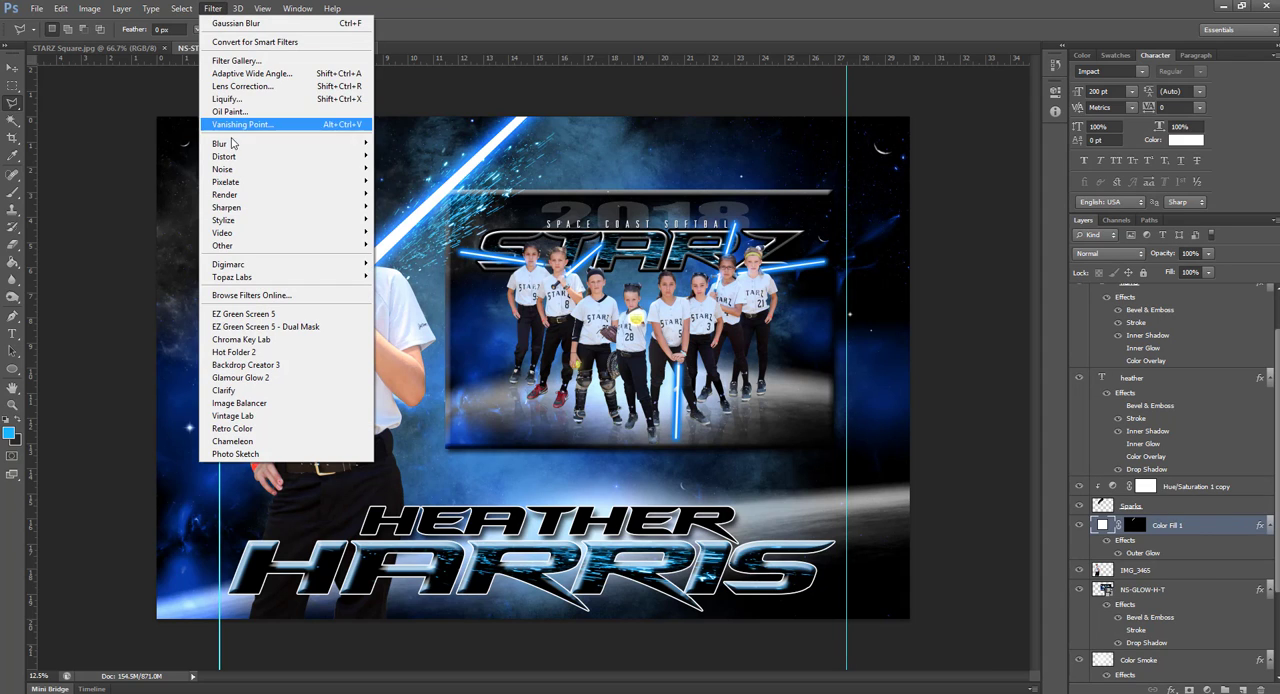
pyautogui.moveTo(236, 150)
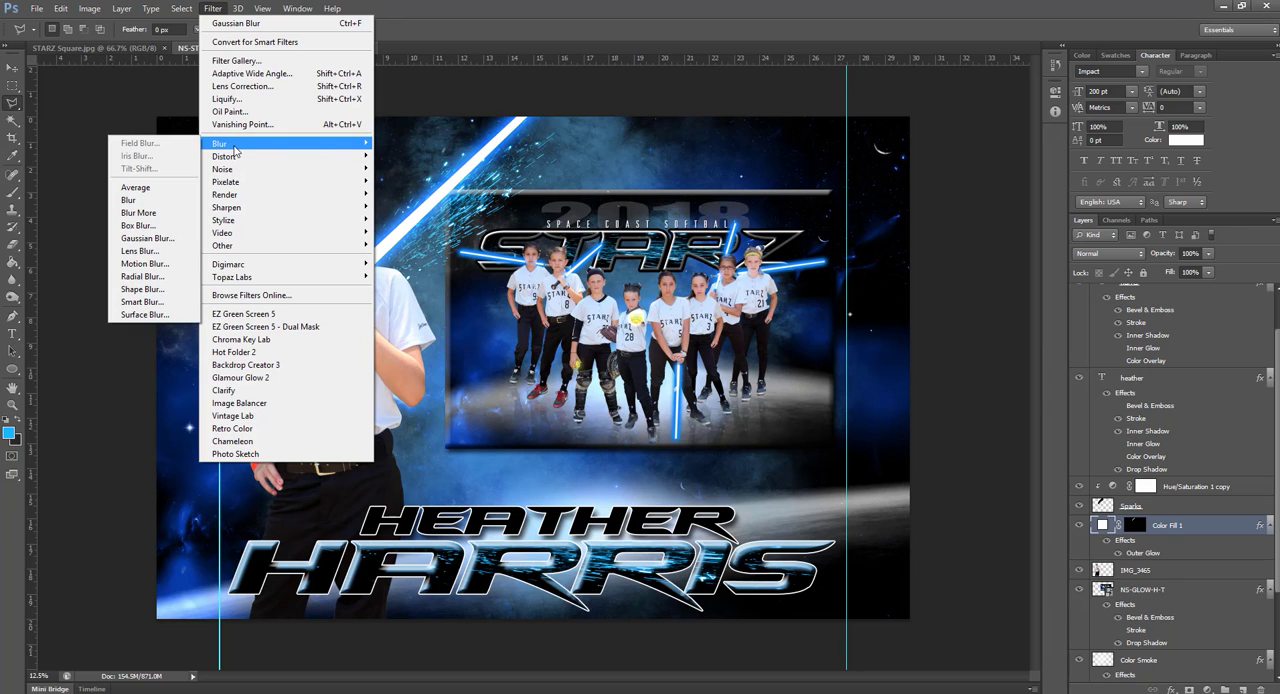
pyautogui.click(163, 240)
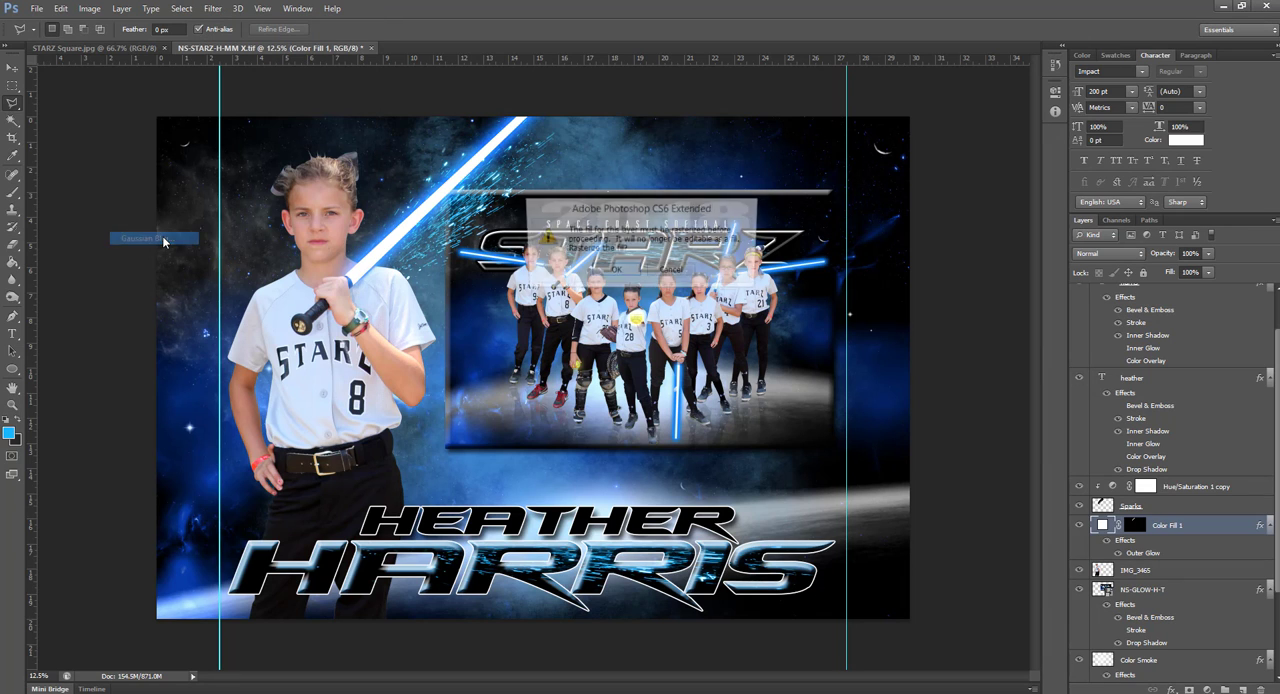
pyautogui.click(615, 271)
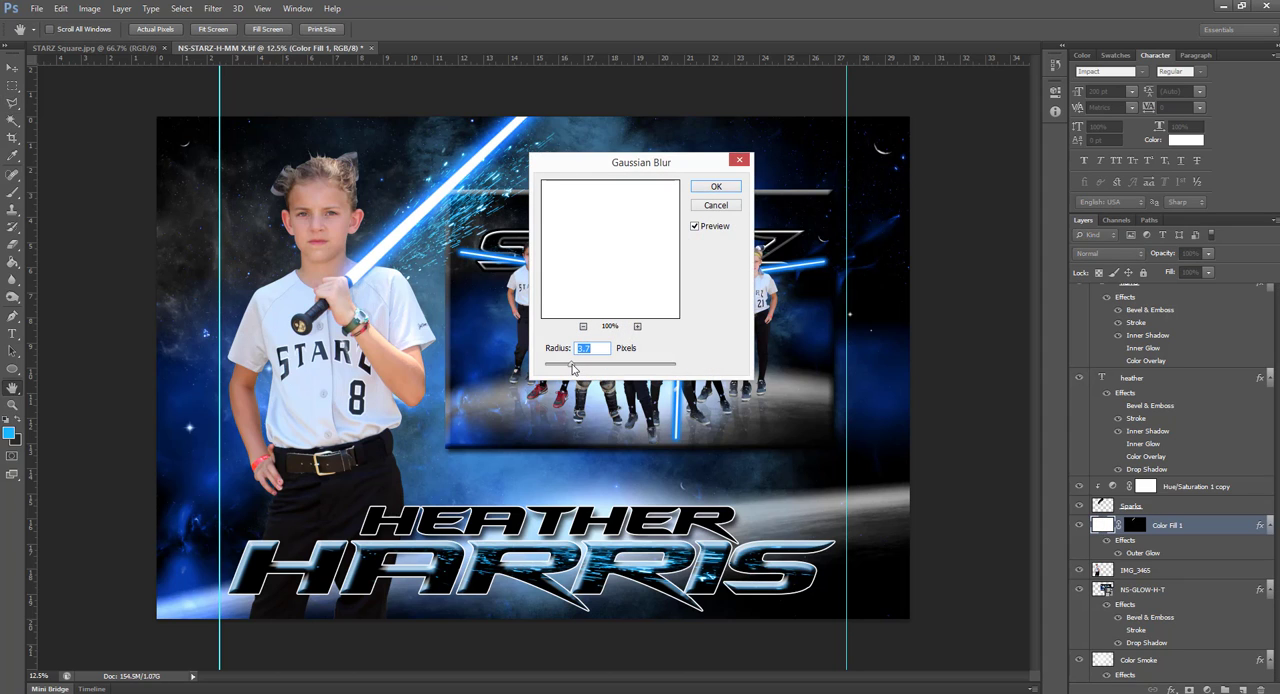
pyautogui.moveTo(573, 369); pyautogui.dragTo(590, 368)
pyautogui.click(714, 187)
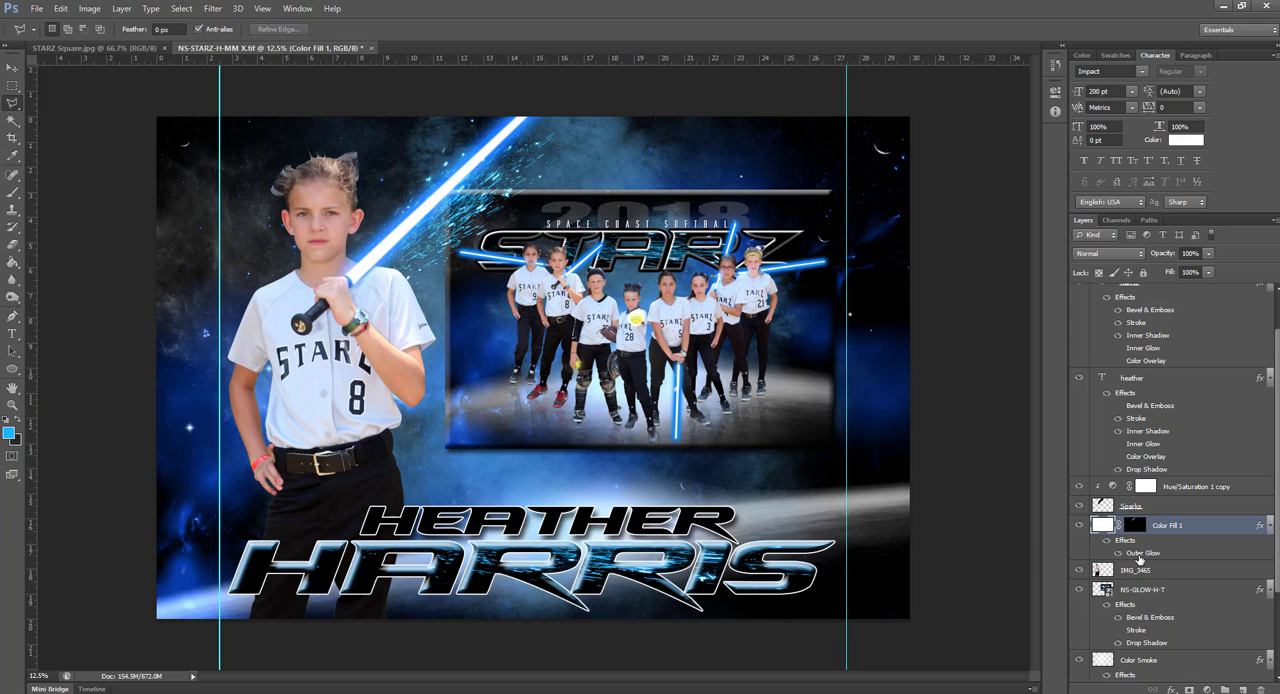
# Change the blade's Outer Glow color on Color Fill 1 to red (ff0000)
pyautogui.doubleClick(1140, 556)
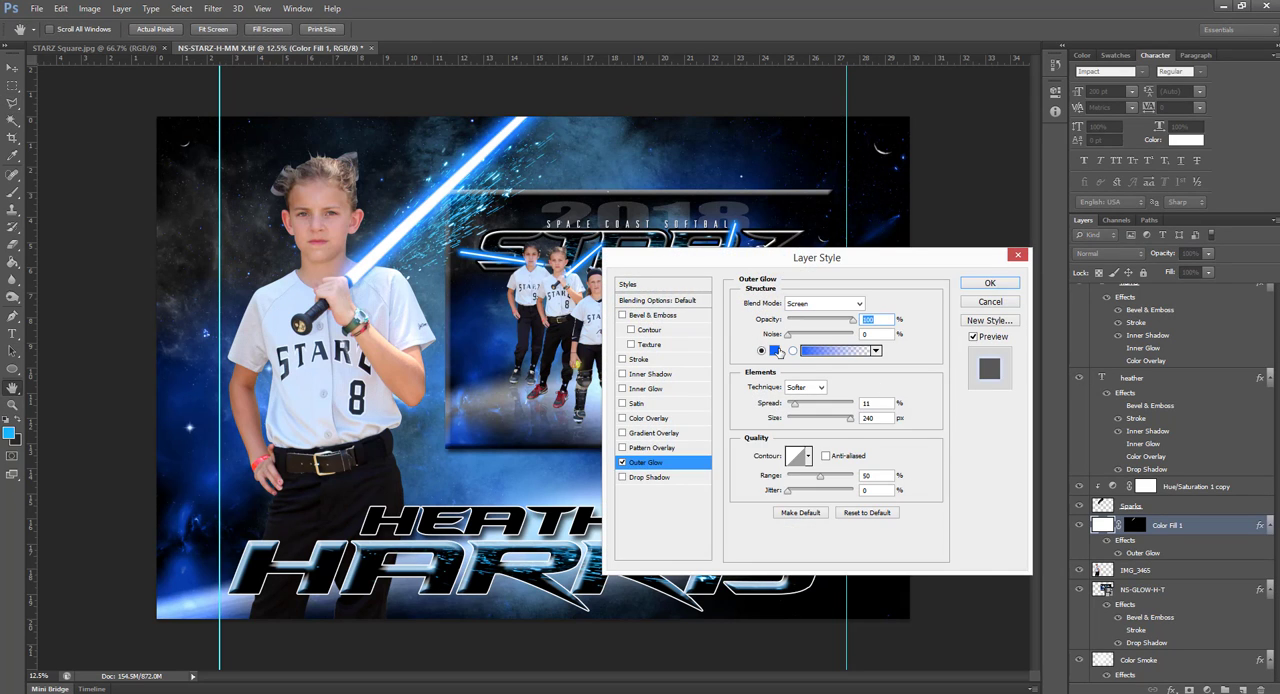
pyautogui.click(776, 351)
pyautogui.moveTo(813, 476); pyautogui.dragTo(813, 448)
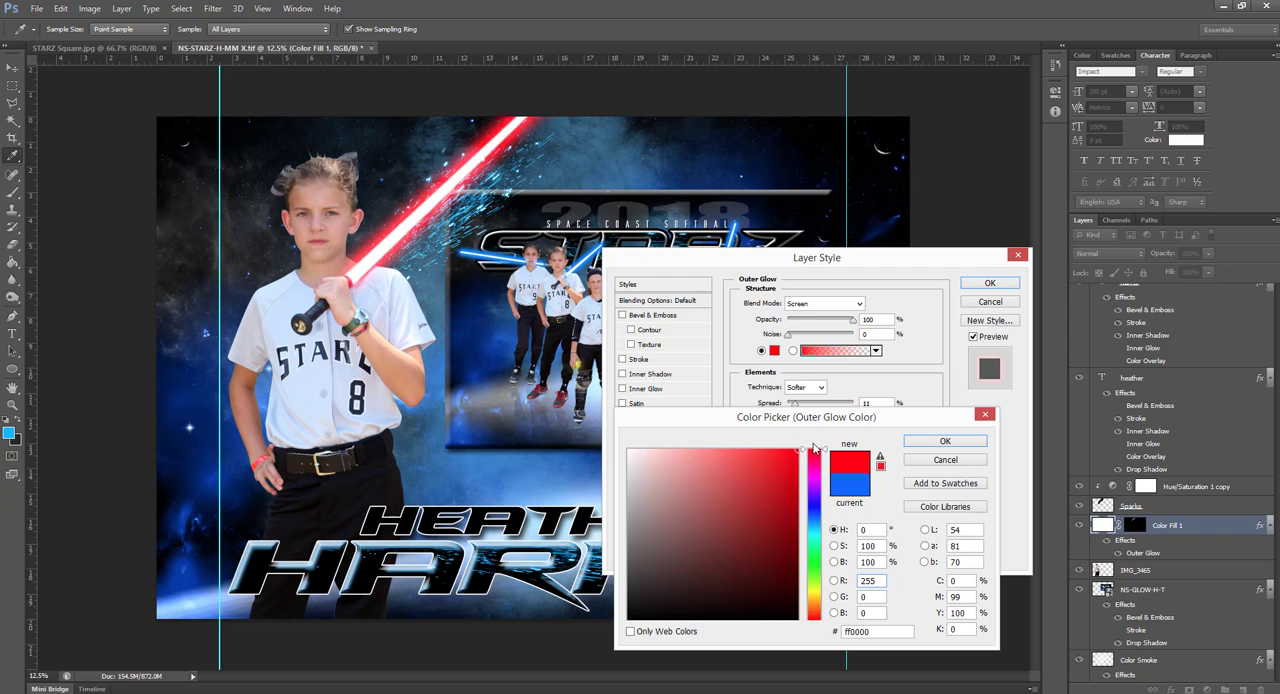
pyautogui.click(945, 441)
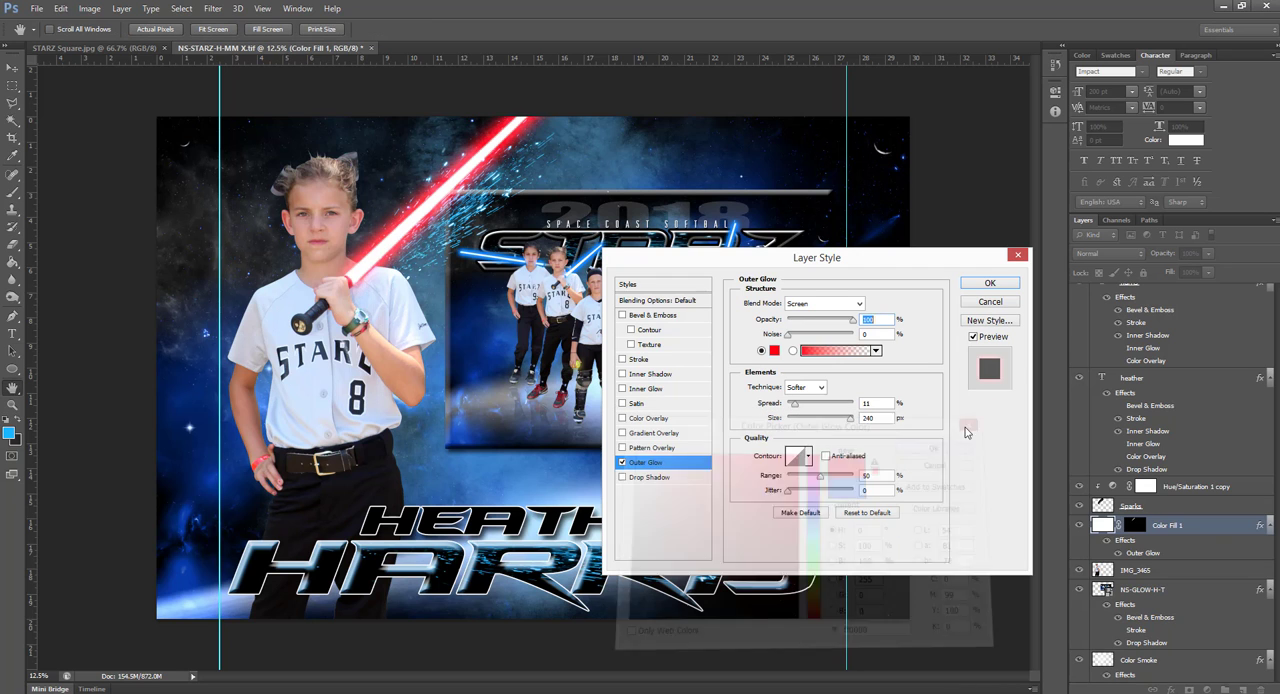
pyautogui.click(989, 285)
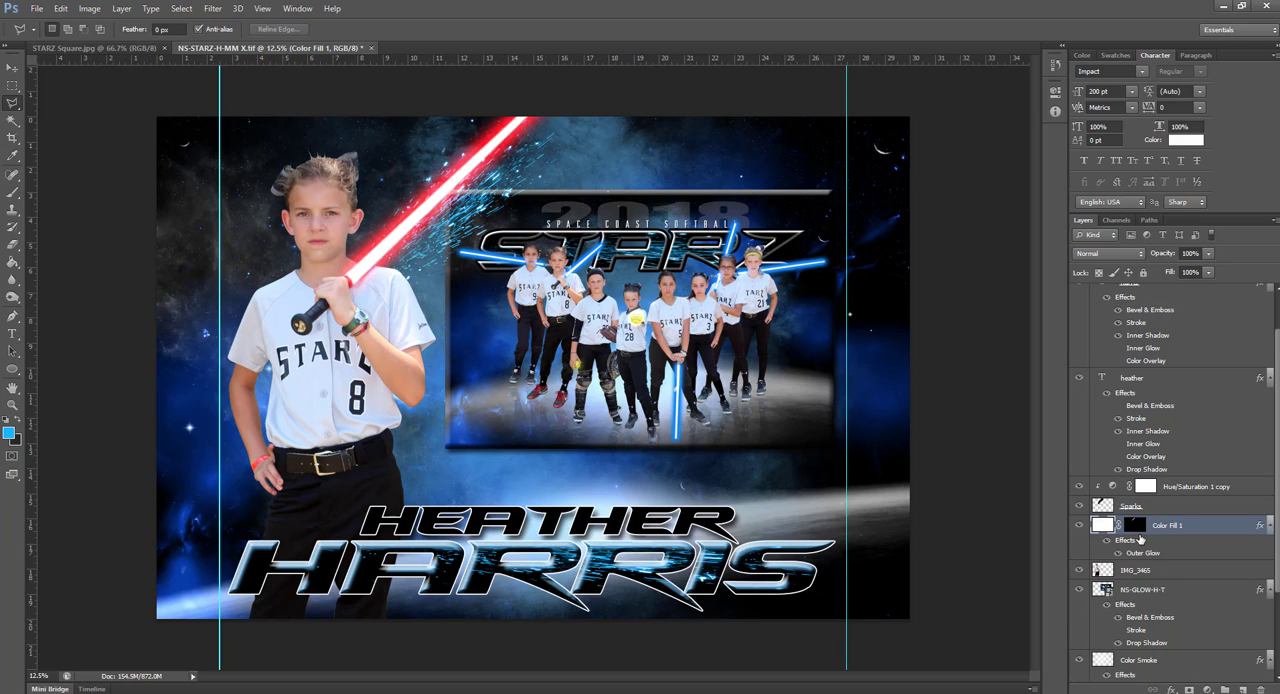
# Recolor the Color Smoke layer's Color Overlay effect to light red (ff6565)
pyautogui.scroll(-3, 1140, 540)
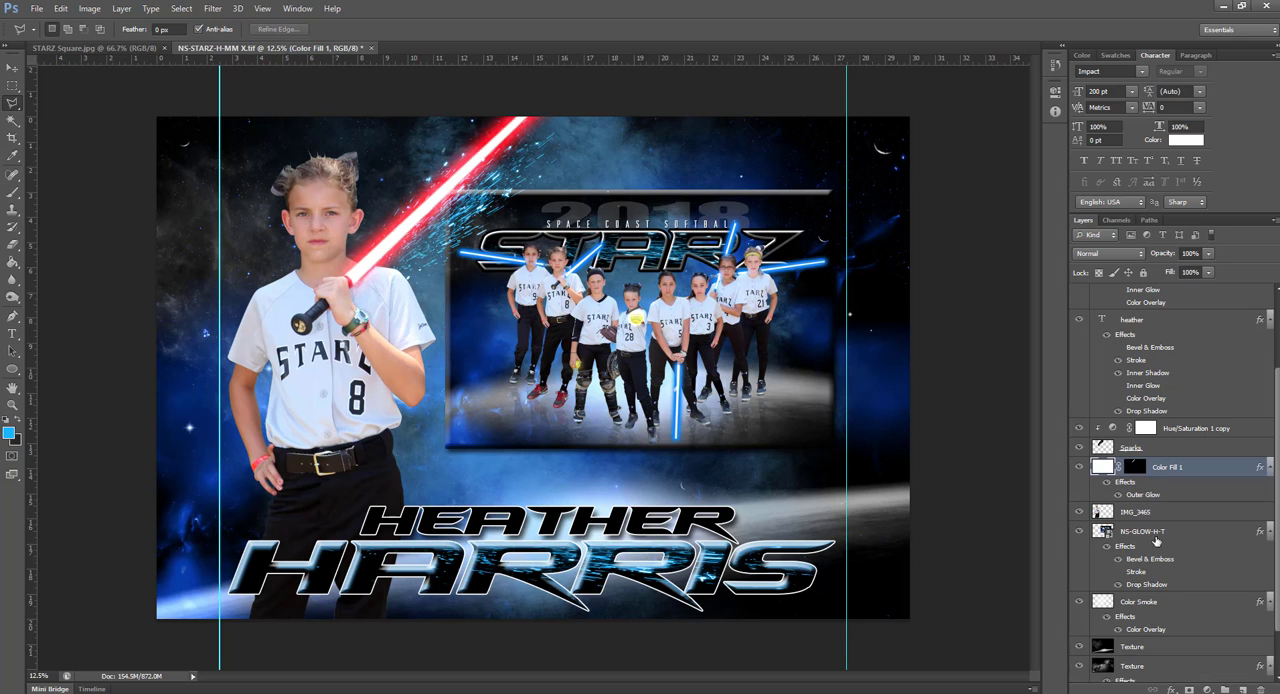
pyautogui.scroll(-3, 1183, 525)
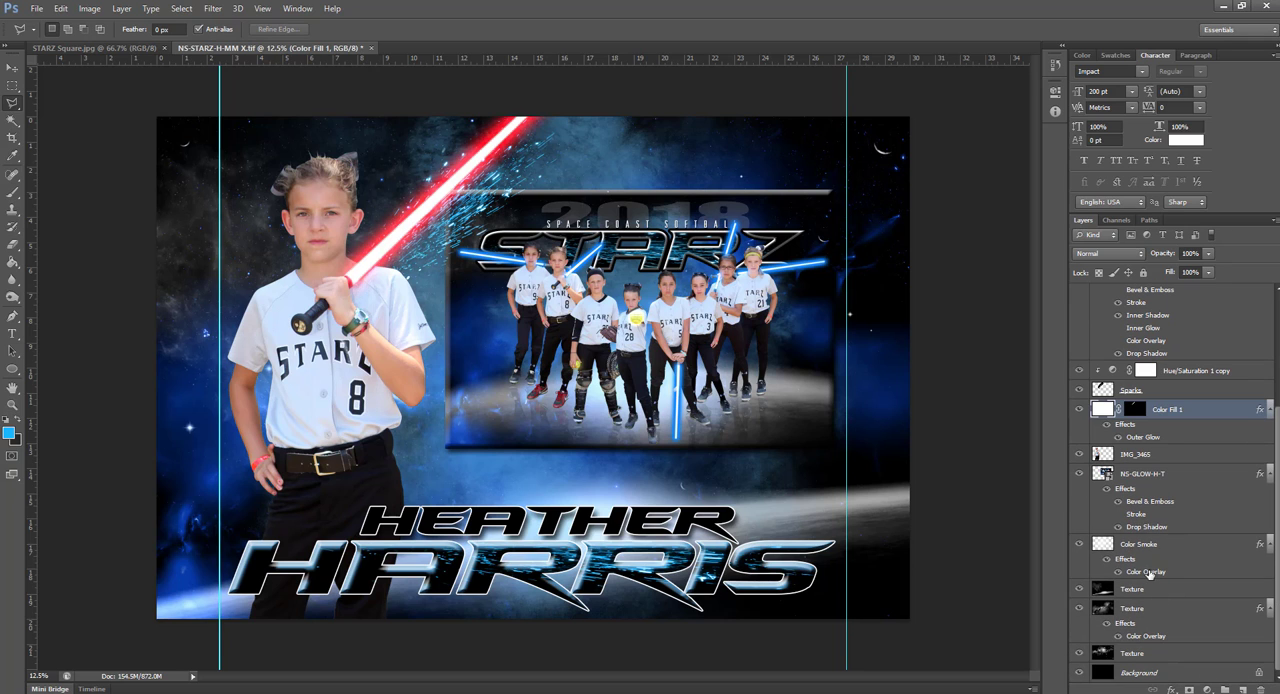
pyautogui.doubleClick(1148, 572)
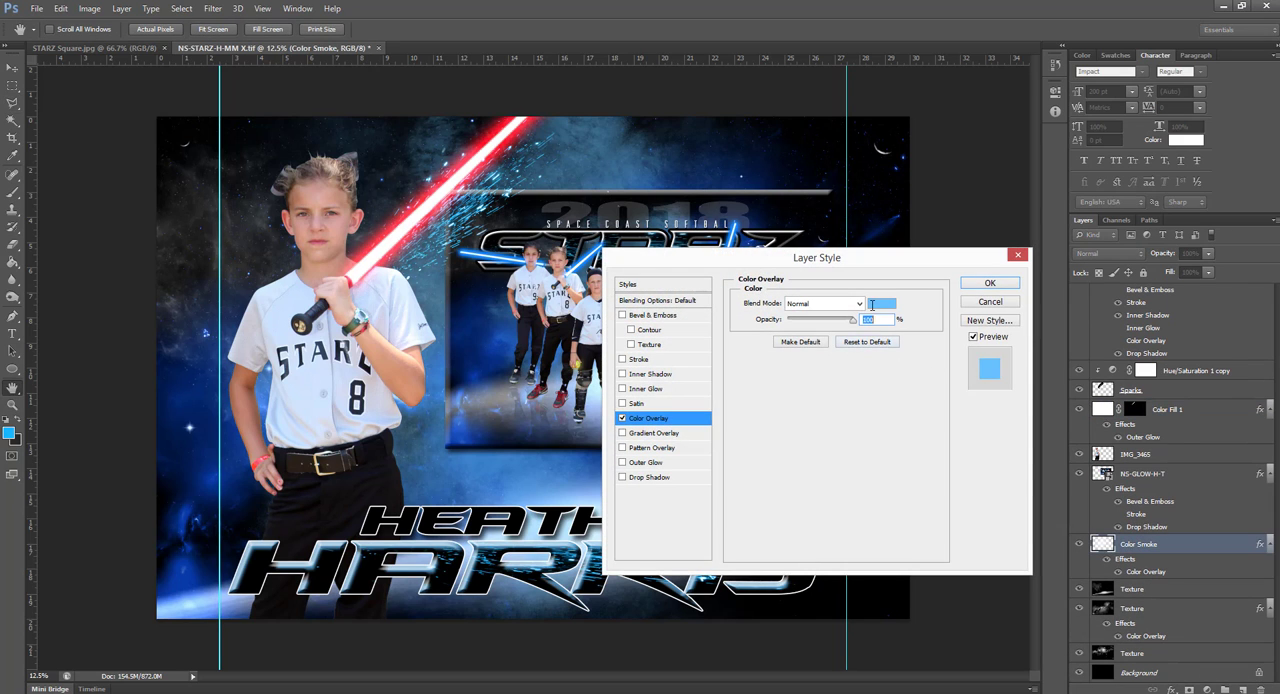
pyautogui.click(873, 305)
pyautogui.click(814, 452)
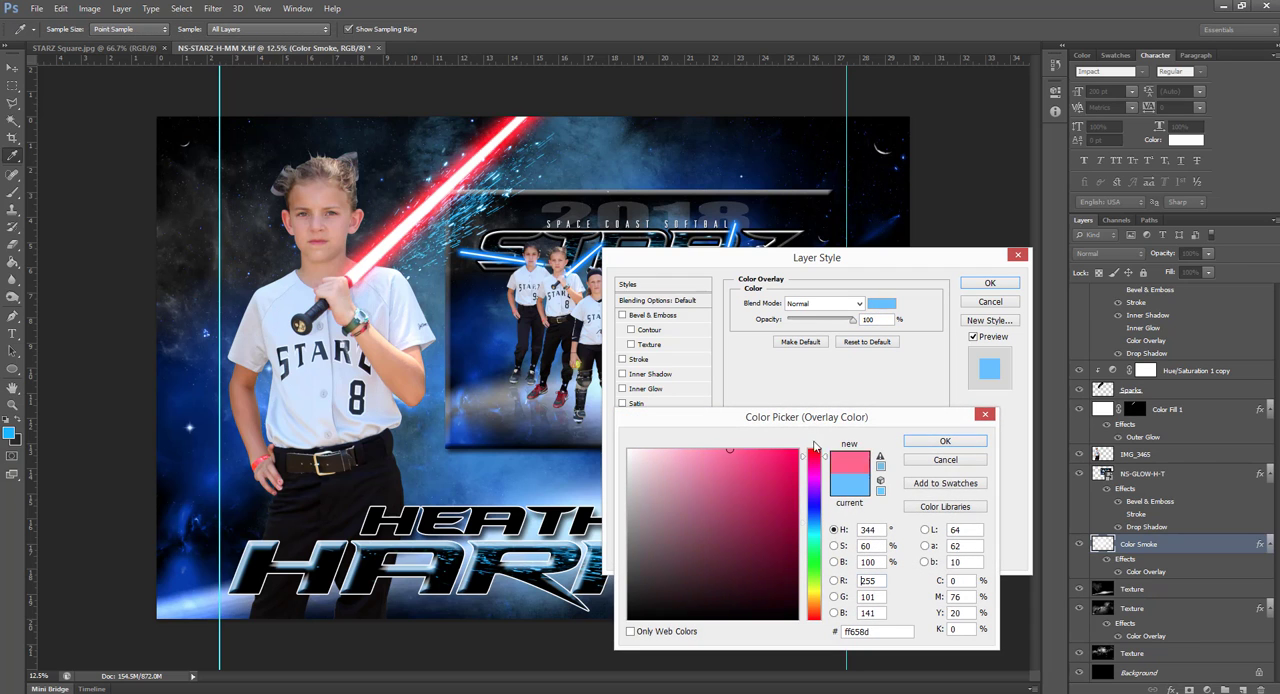
pyautogui.click(928, 445)
pyautogui.click(991, 286)
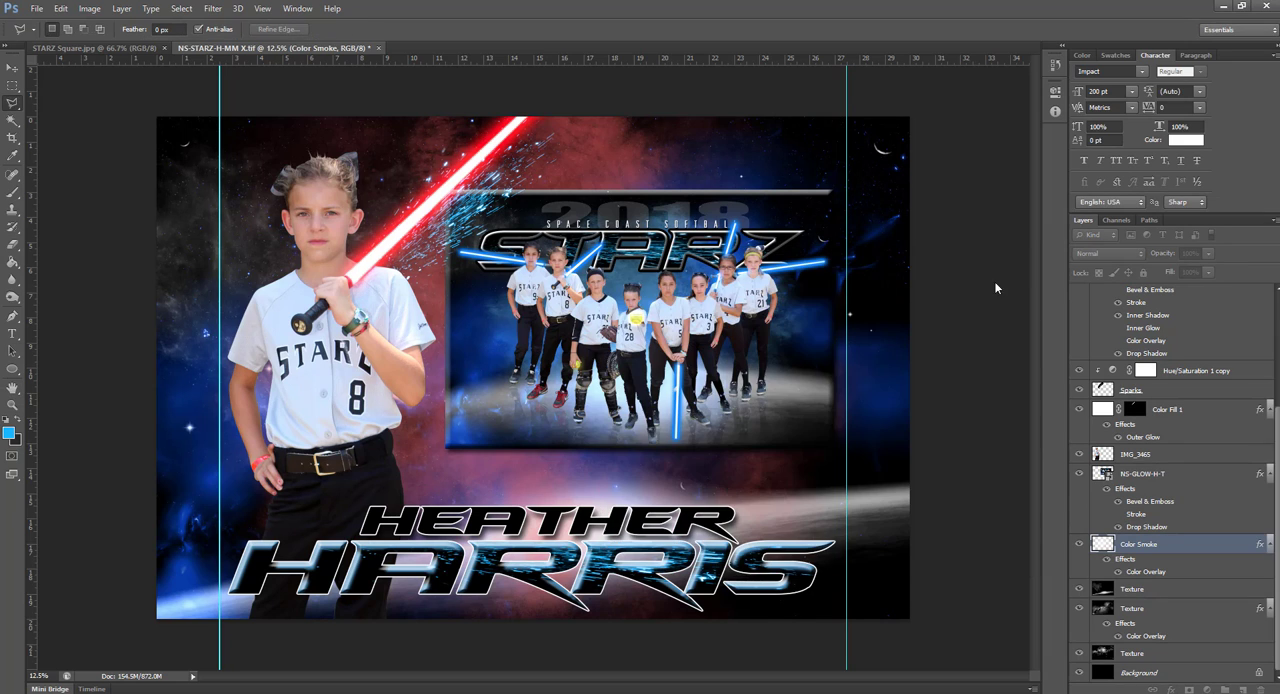
# Set the Color Overlay color of the background Texture layer that carries this effect to dark red (ac0000)
pyautogui.doubleClick(1147, 636)
pyautogui.click(884, 303)
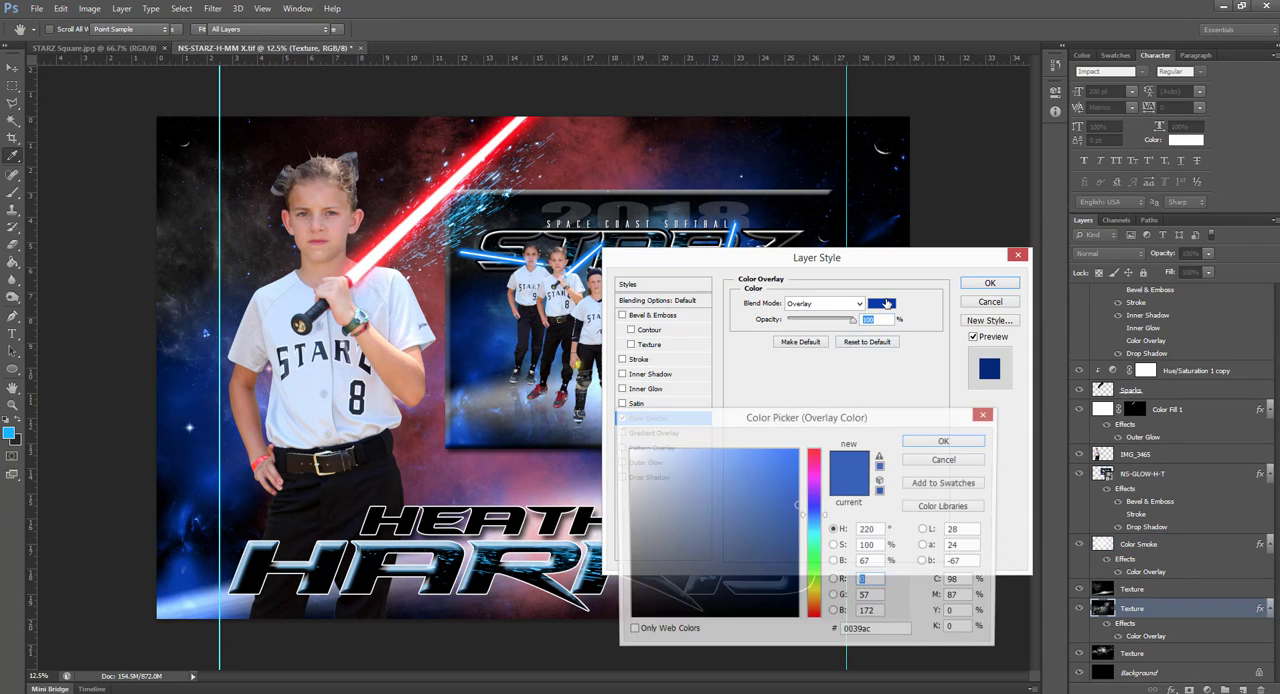
pyautogui.click(812, 450)
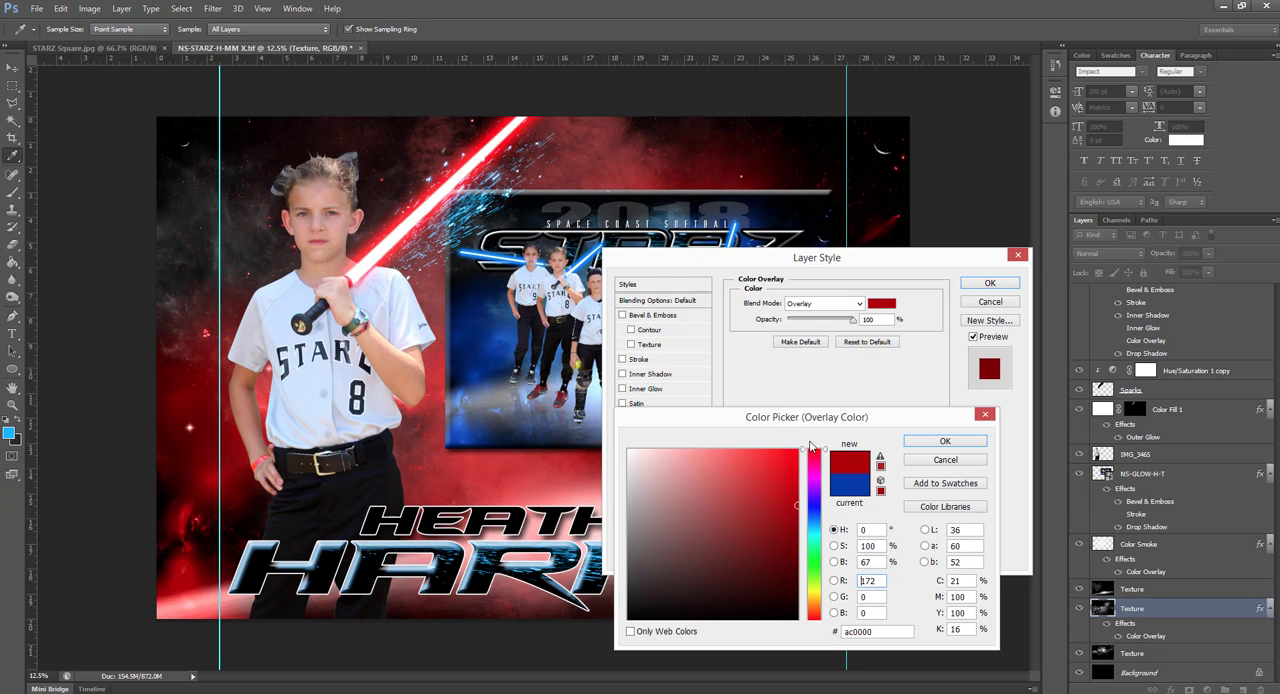
pyautogui.click(945, 441)
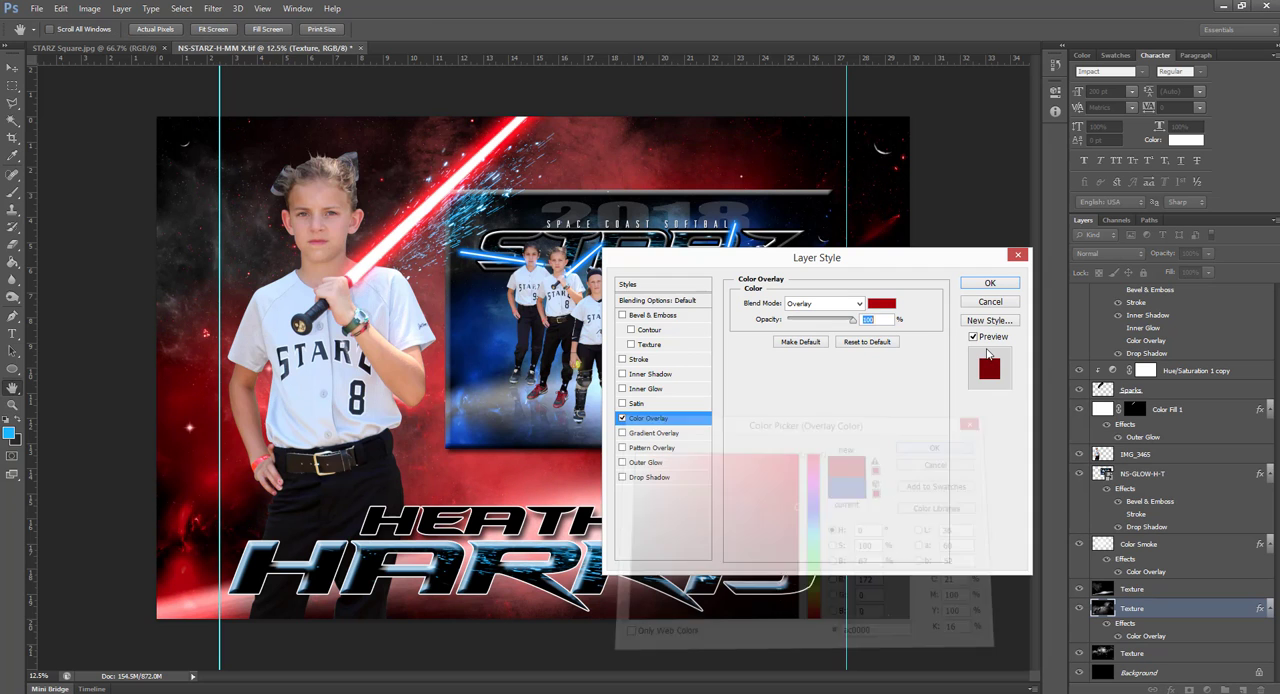
pyautogui.click(989, 284)
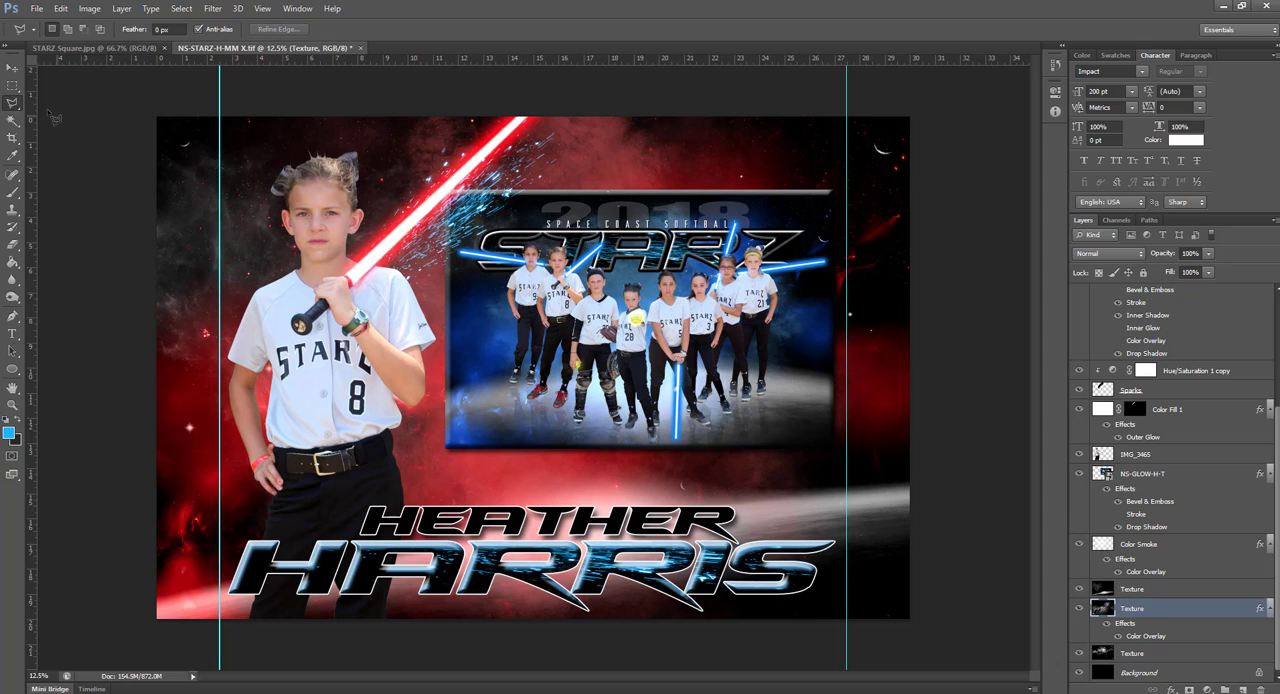
# Move the Sparks layer slightly up and left over the blade and shift its Hue/Saturation 1 copy adjustment's hue to red
pyautogui.click(12, 67)
pyautogui.click(463, 218)
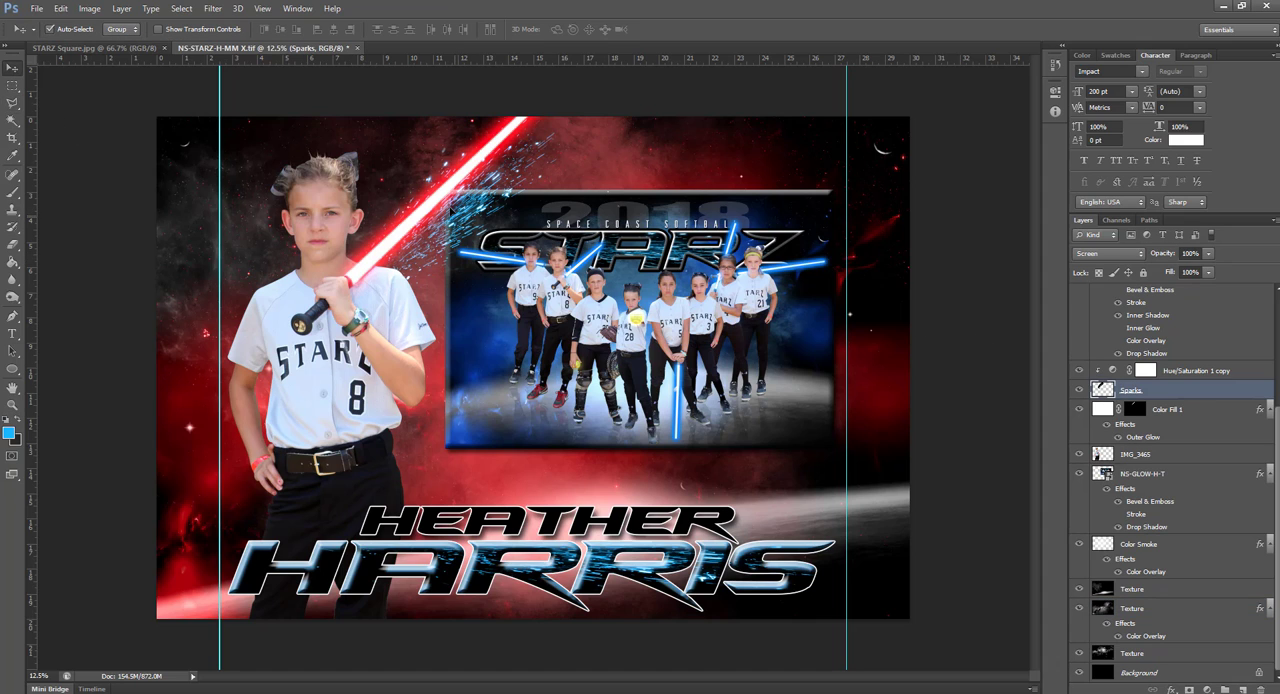
pyautogui.moveTo(455, 216); pyautogui.dragTo(443, 203)
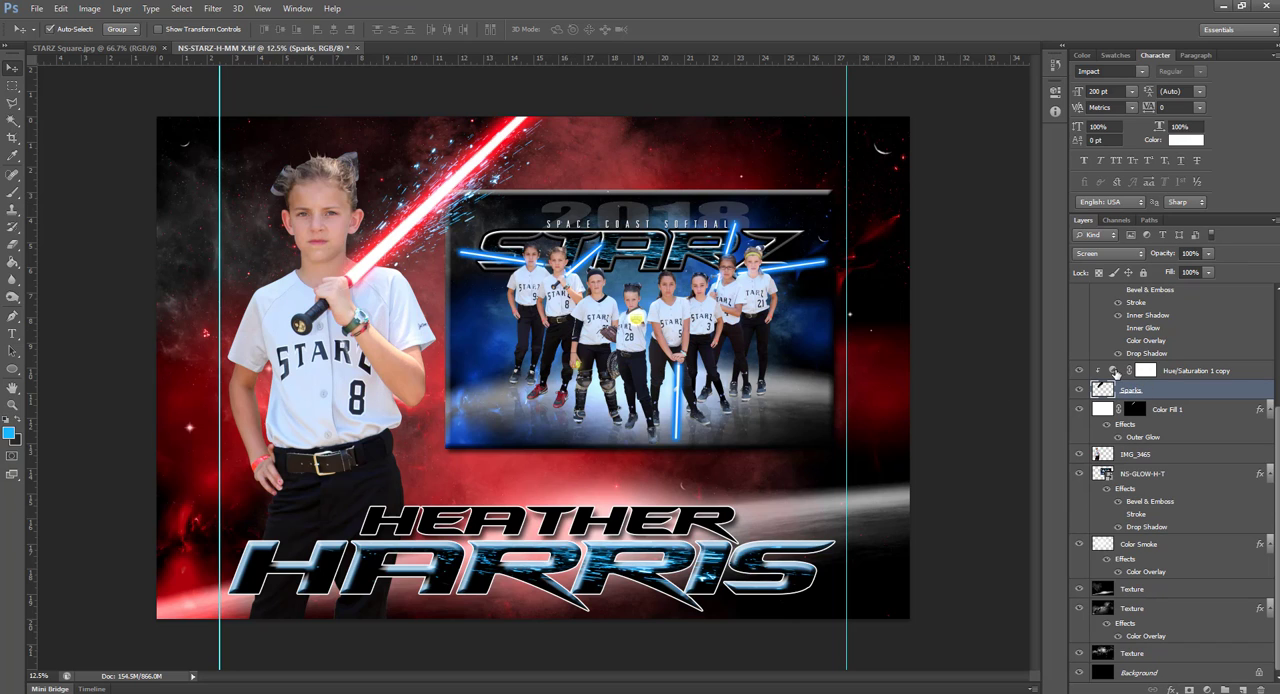
pyautogui.click(1114, 372)
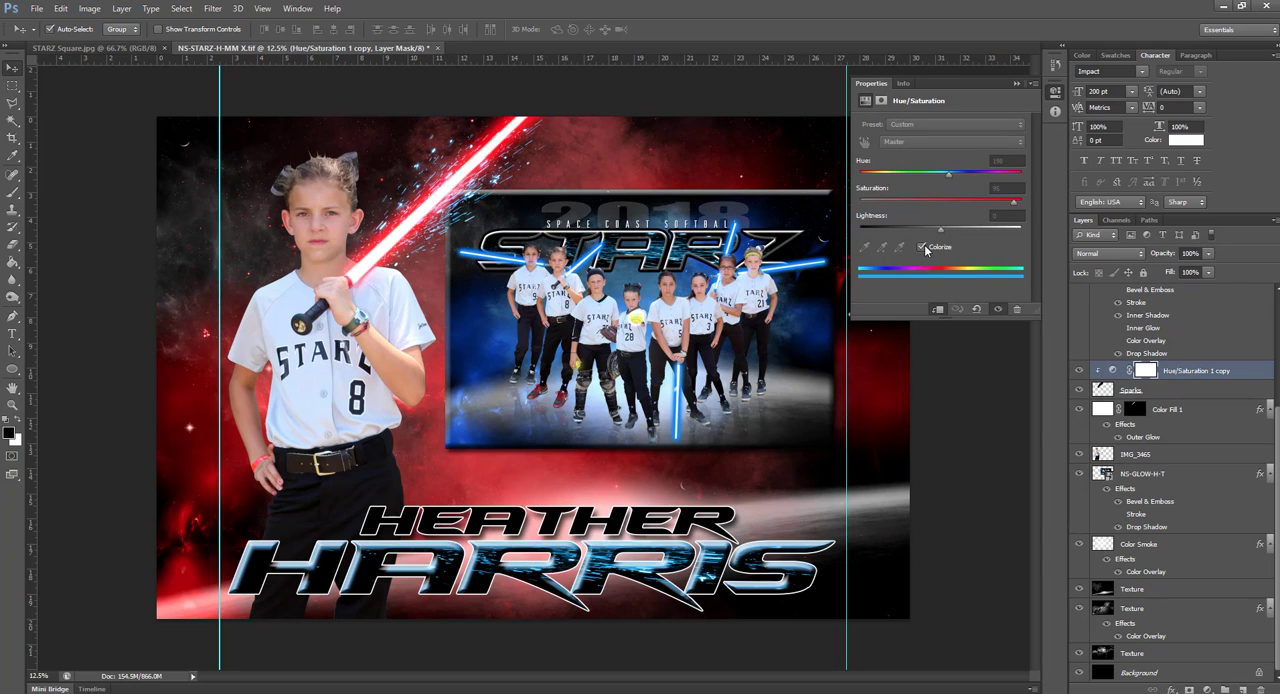
pyautogui.moveTo(949, 178); pyautogui.dragTo(864, 177)
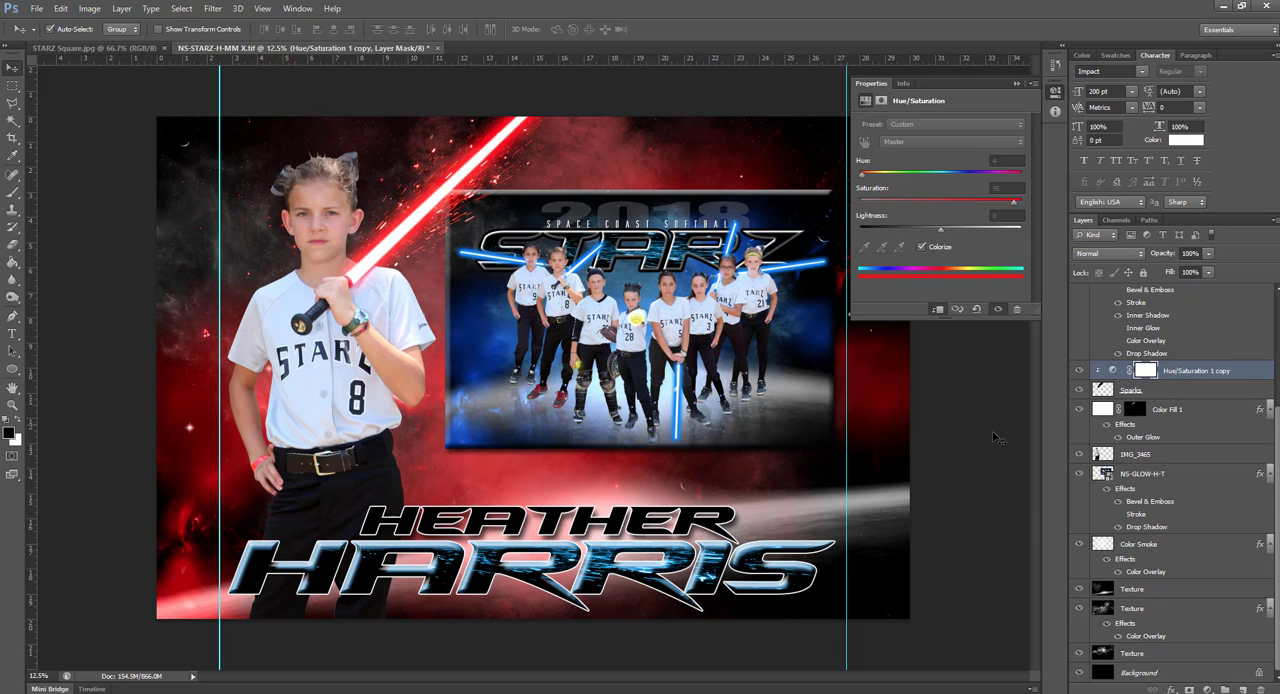
# Shift the hue of the Hue/Saturation 1 adjustment above the last-name text's Texture layer to red and close the adjustment's properties
pyautogui.click(711, 556)
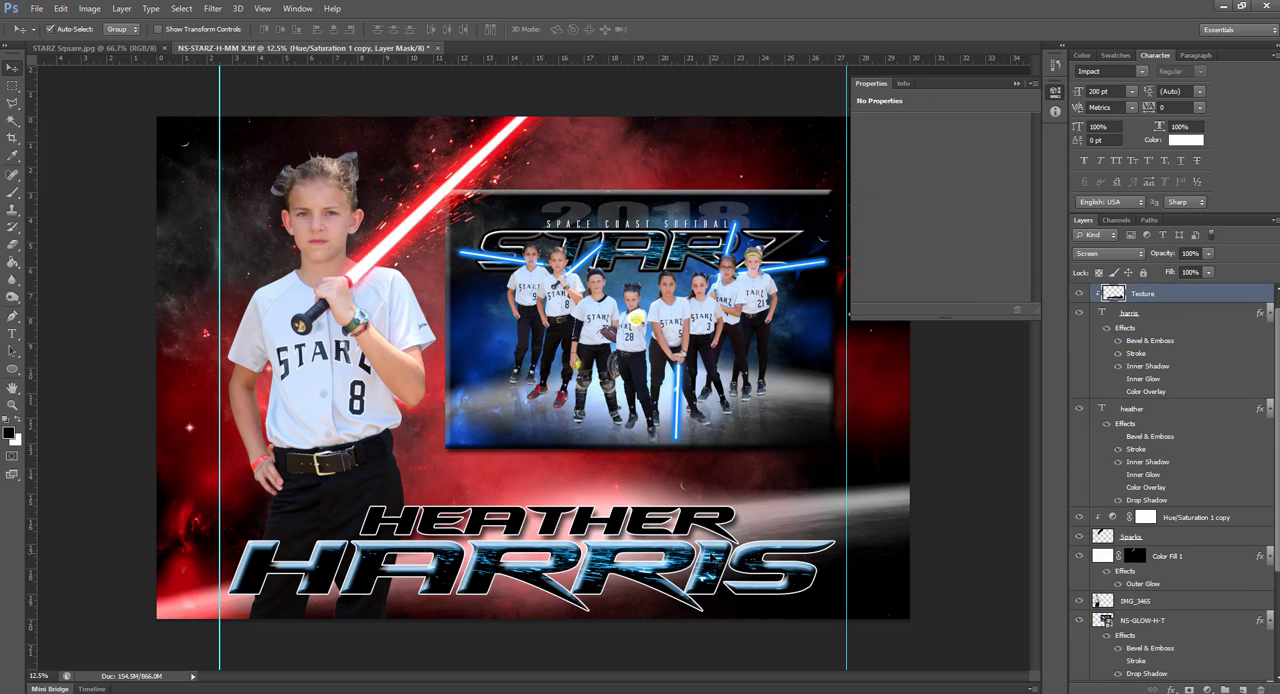
pyautogui.scroll(1, 1148, 344)
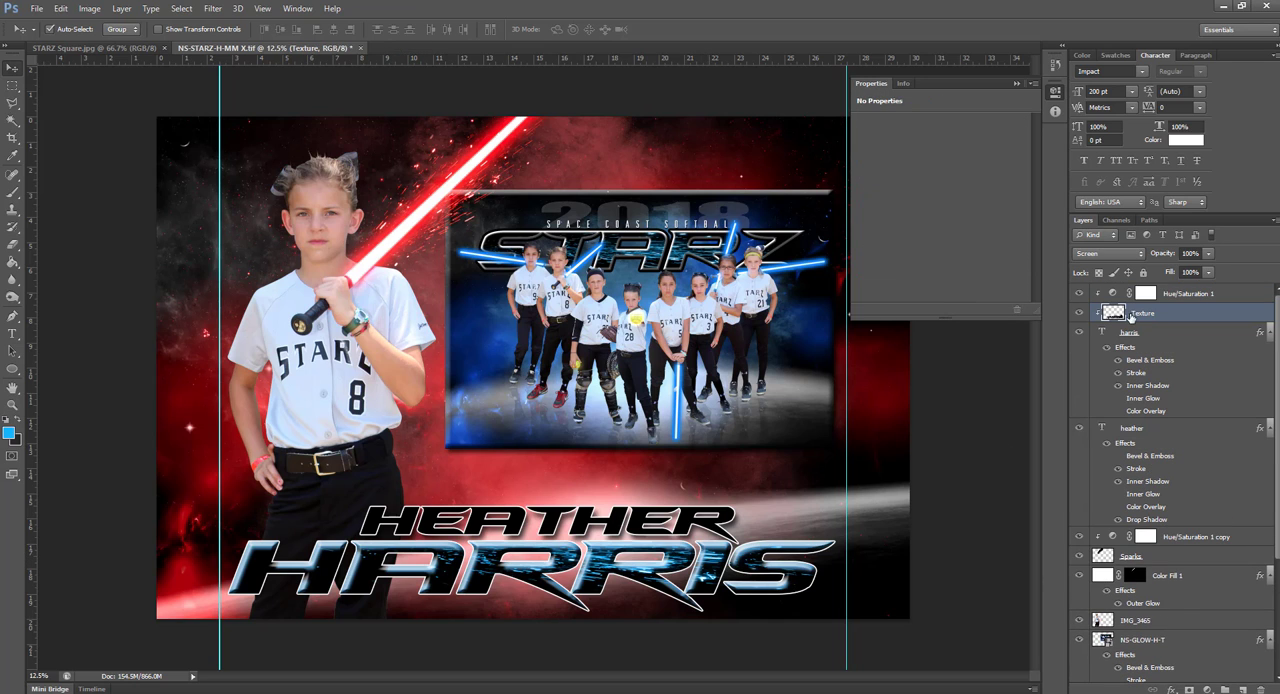
pyautogui.click(1115, 295)
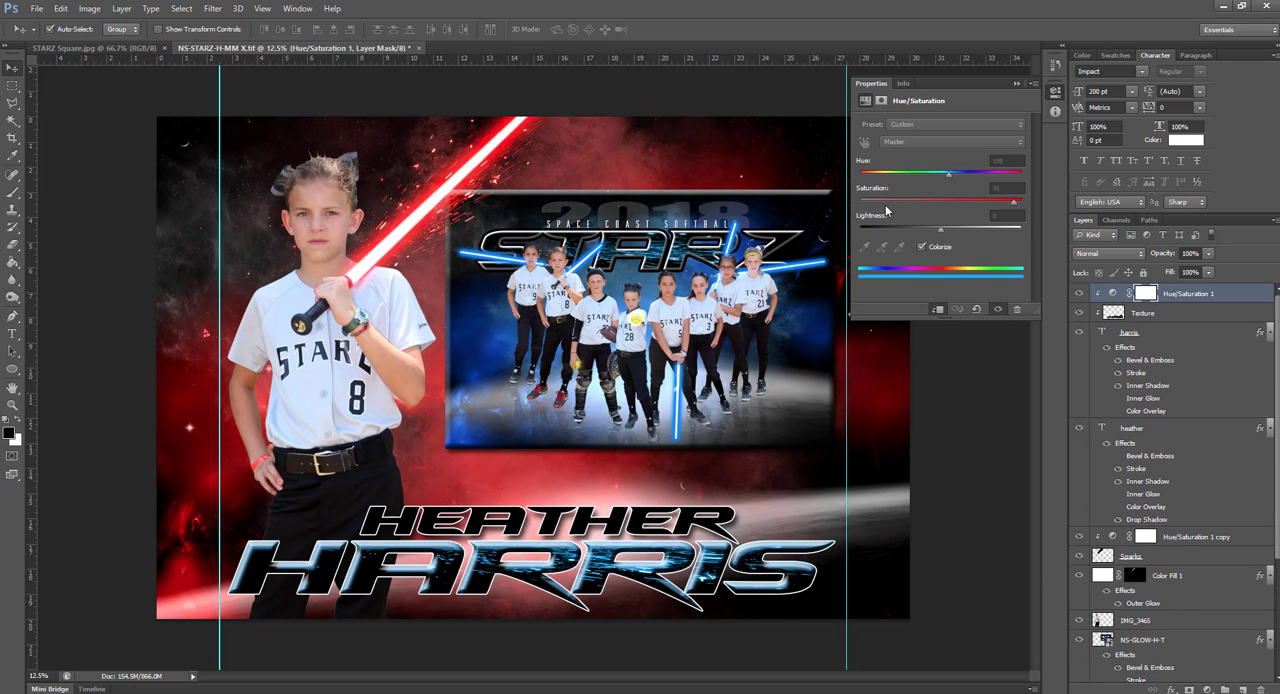
pyautogui.moveTo(948, 175); pyautogui.dragTo(866, 180)
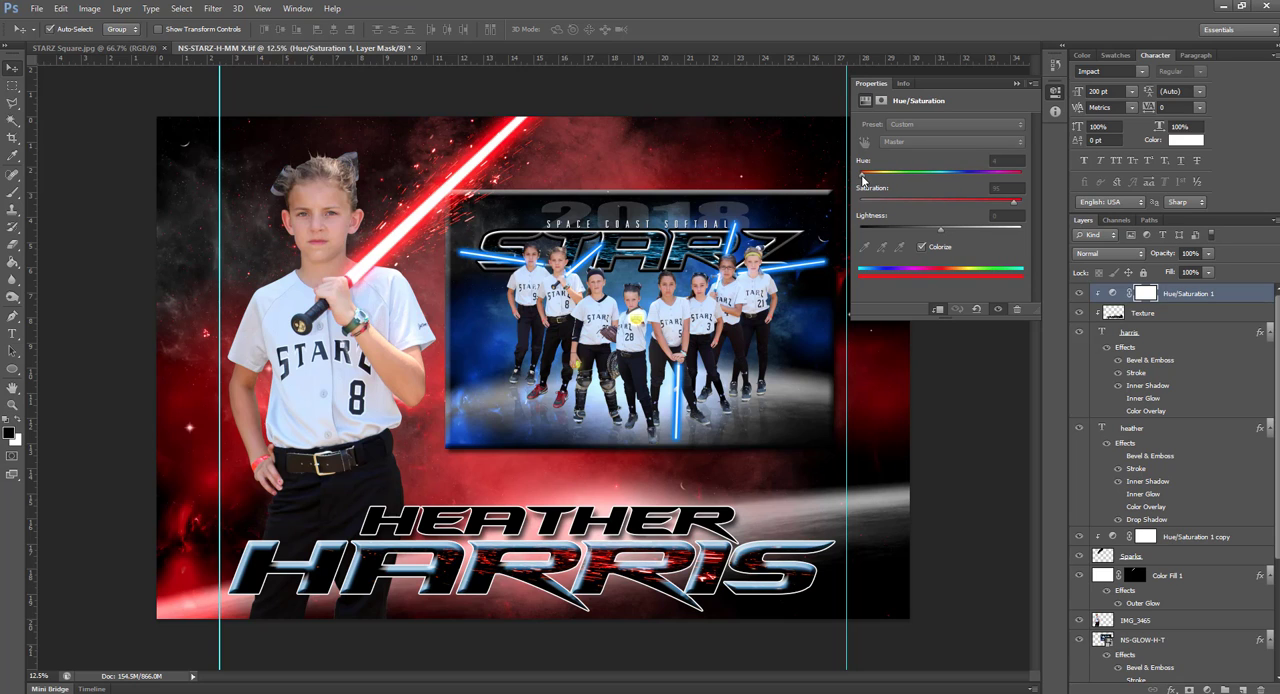
pyautogui.click(903, 392)
pyautogui.click(930, 437)
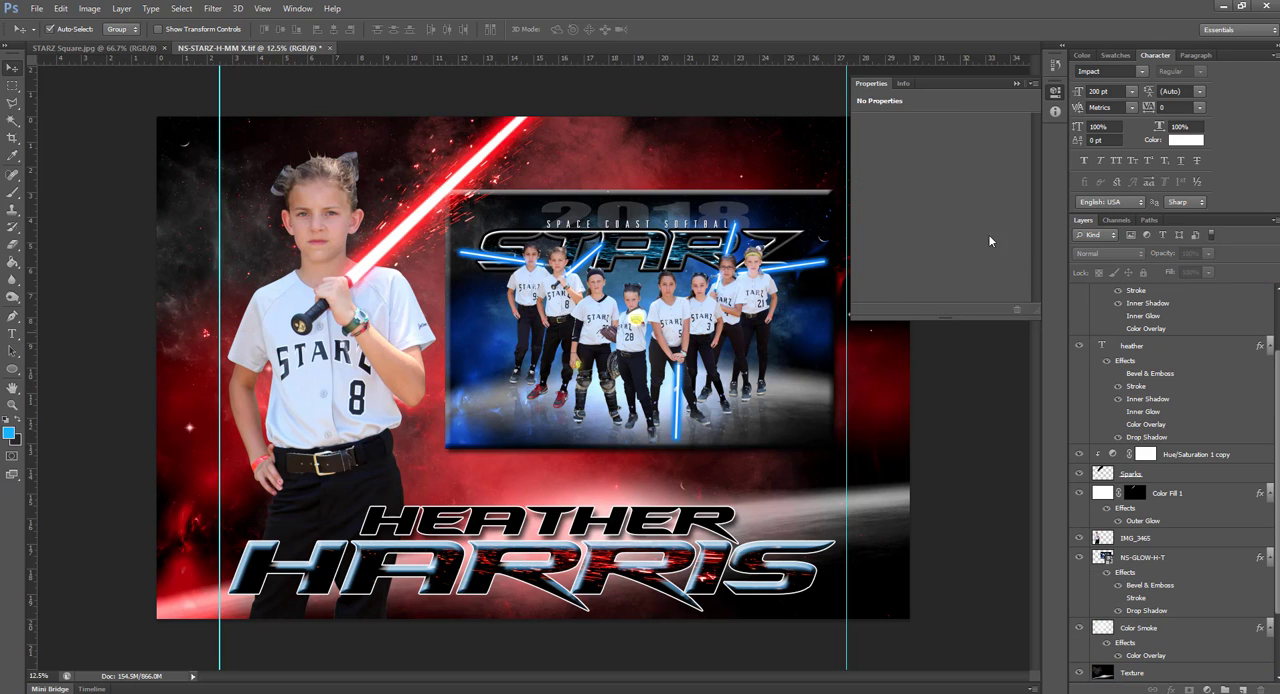
pyautogui.click(1016, 85)
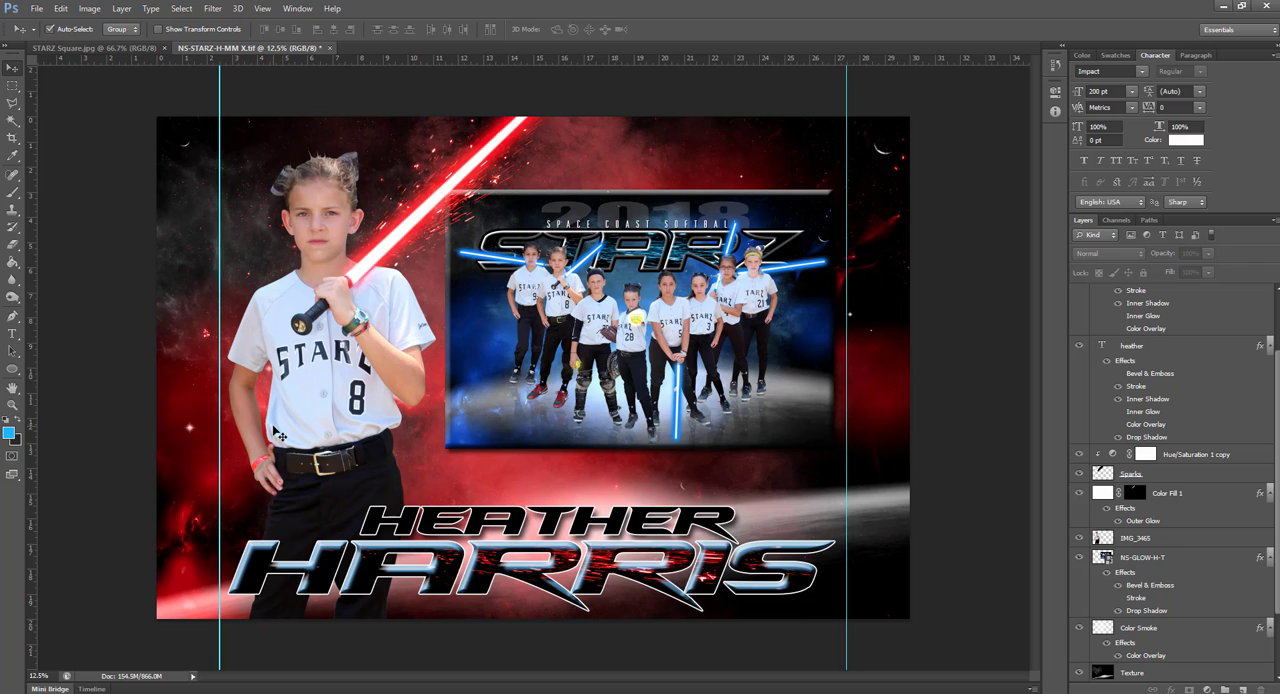
# Switch to the STARZ Square.jpg document
pyautogui.click(129, 49)
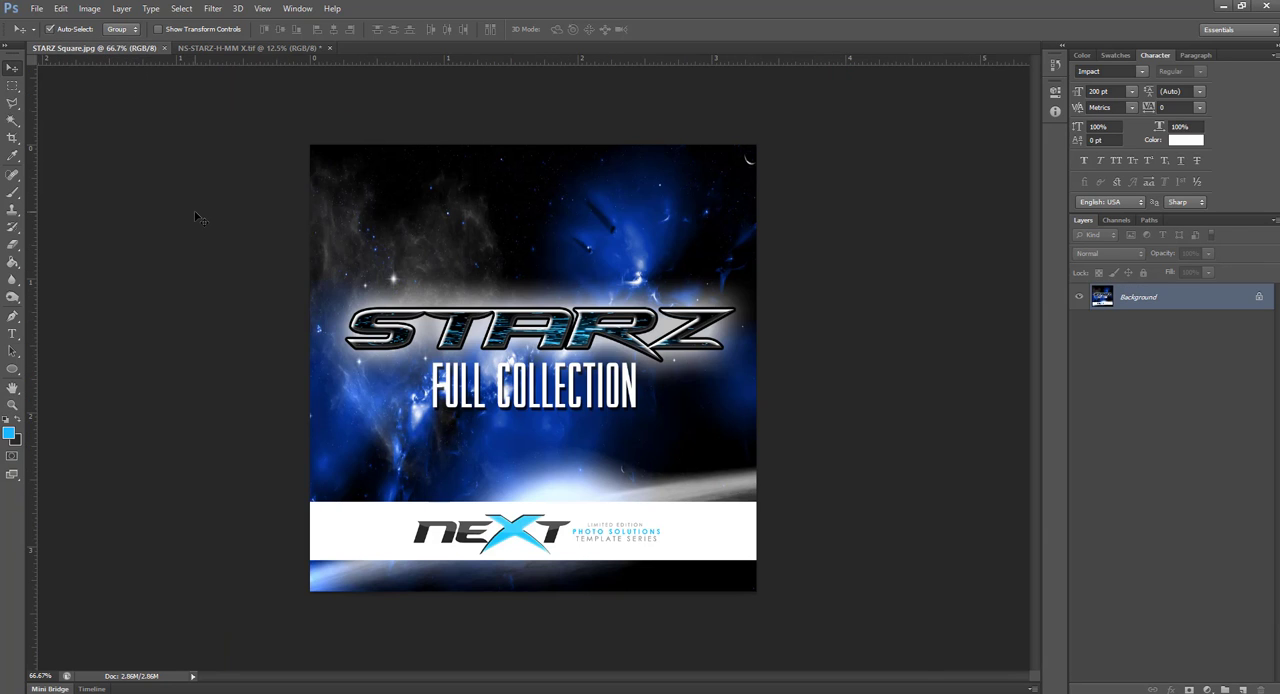